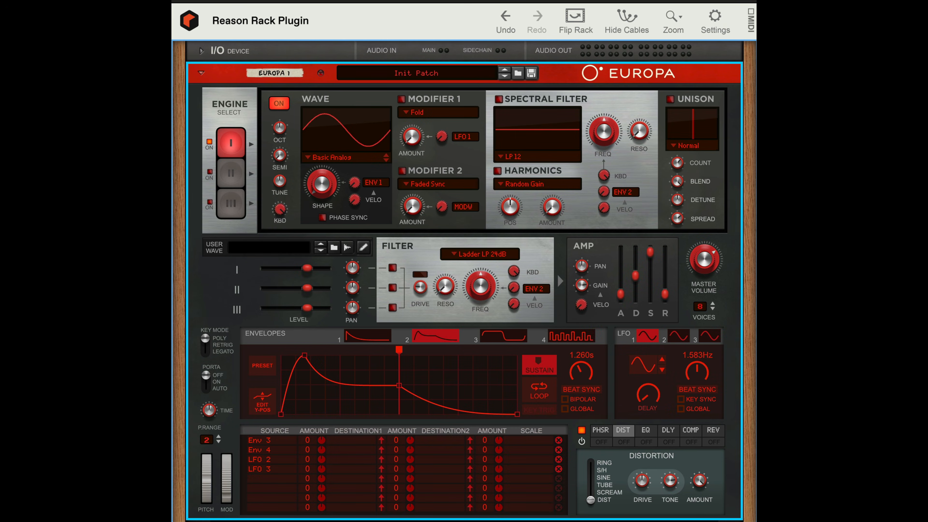
- Look through engine 1's available wave types, keep Basic Analog, and try adjusting the Shape amount
click(331, 158)
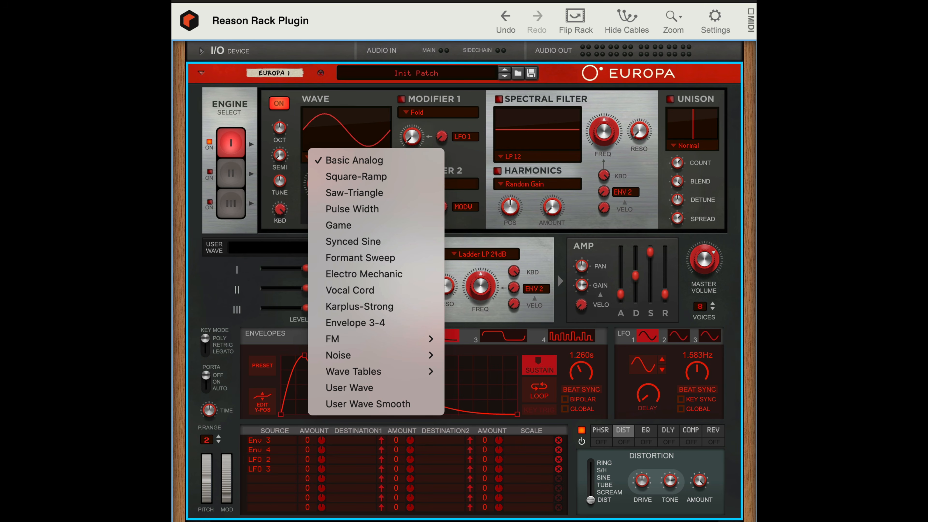
key(Escape)
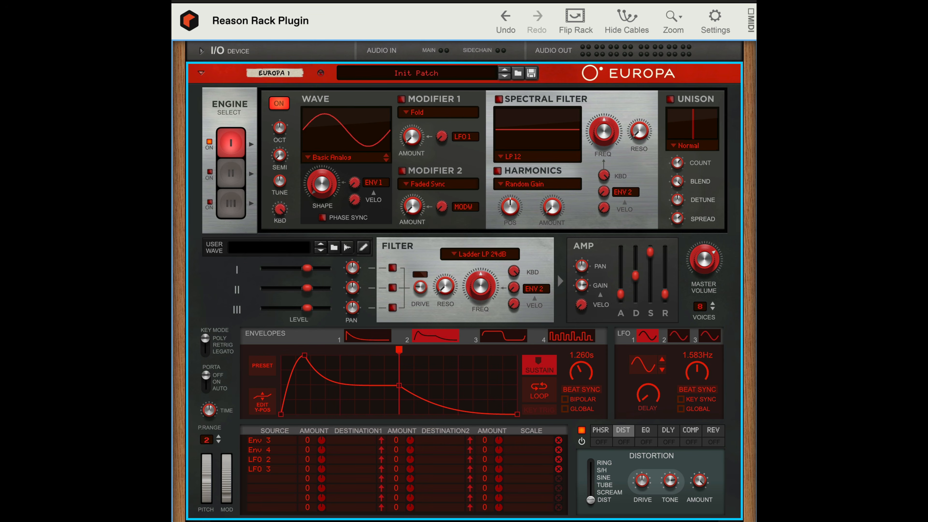
drag(324, 193, 331, 234)
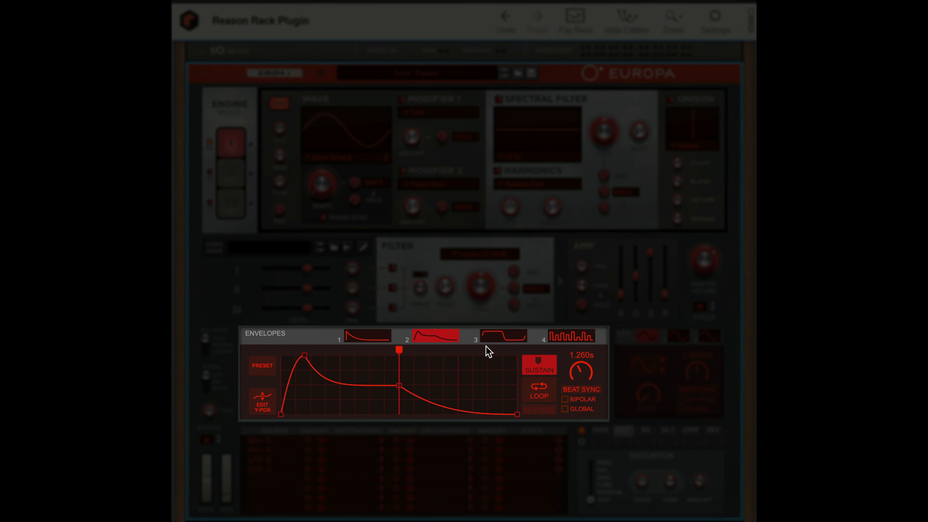
- Load the dense random-noise curve preset into envelope 4
click(502, 338)
click(579, 338)
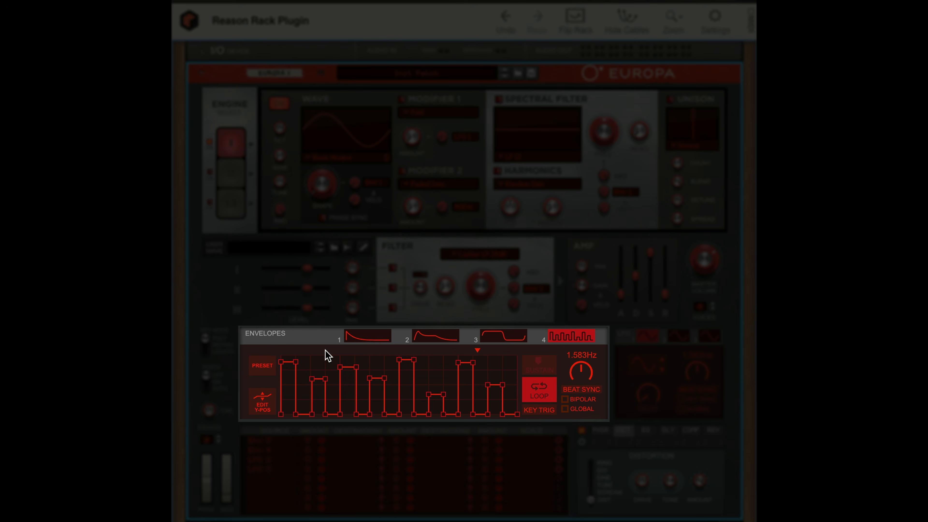
click(262, 365)
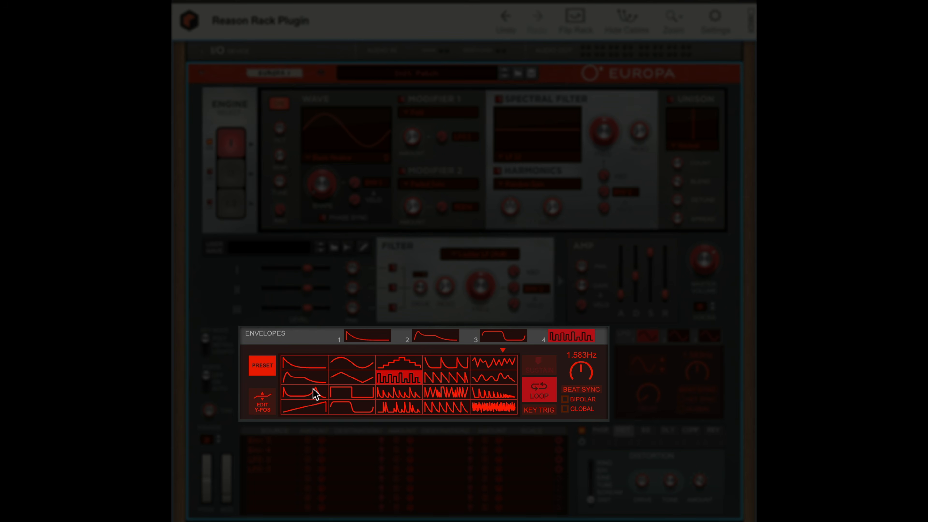
click(504, 402)
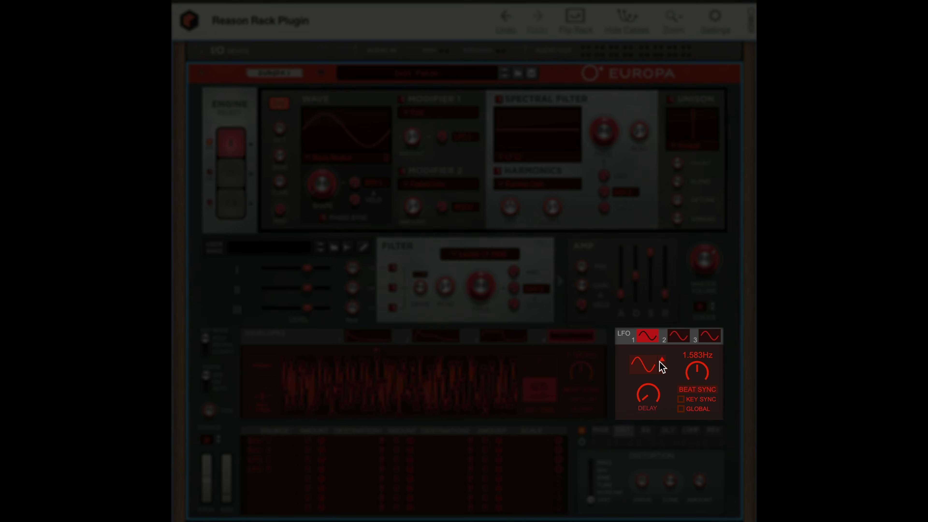
- Cycle LFO 1 through several of its waveforms
click(661, 360)
click(661, 360)
click(661, 360)
click(661, 360)
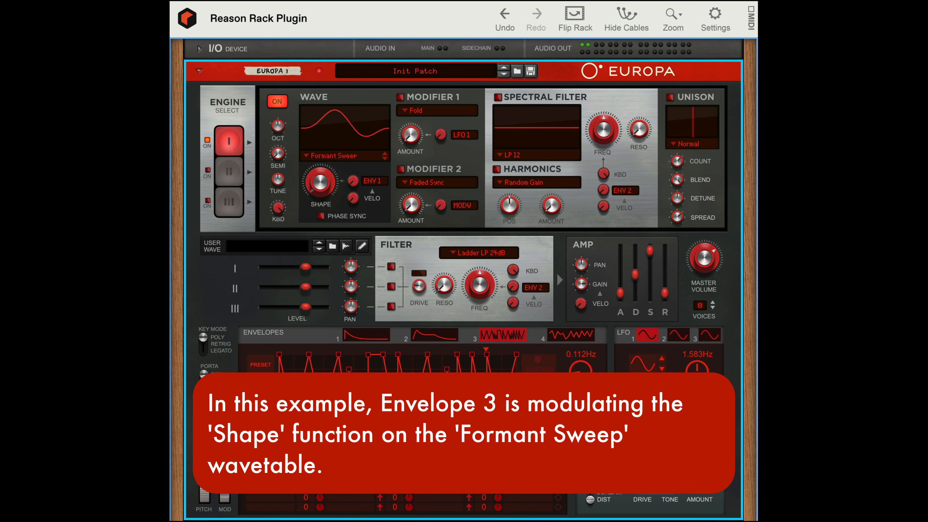
- Raise the rate of envelope 3 and toggle its Beat Sync
drag(582, 369, 580, 354)
click(576, 388)
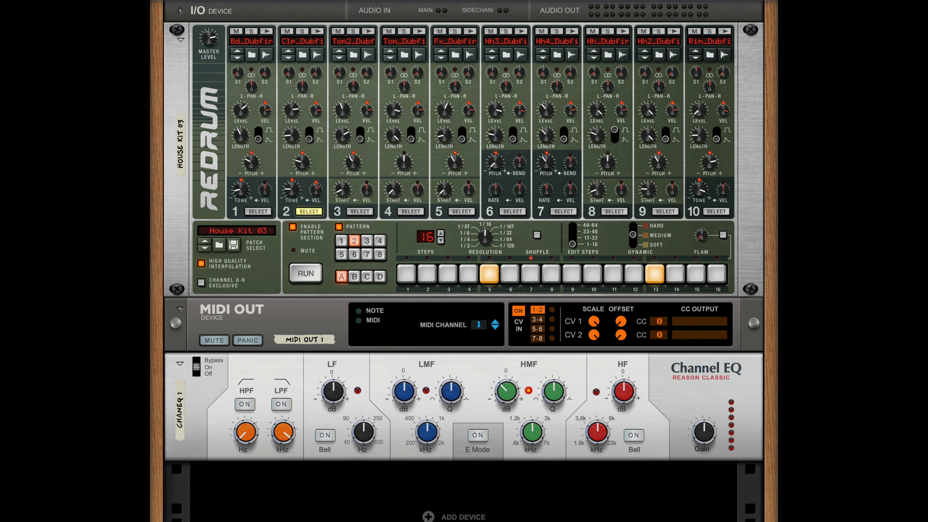
- Play and stop the Redrum drum pattern to audition it
key(space)
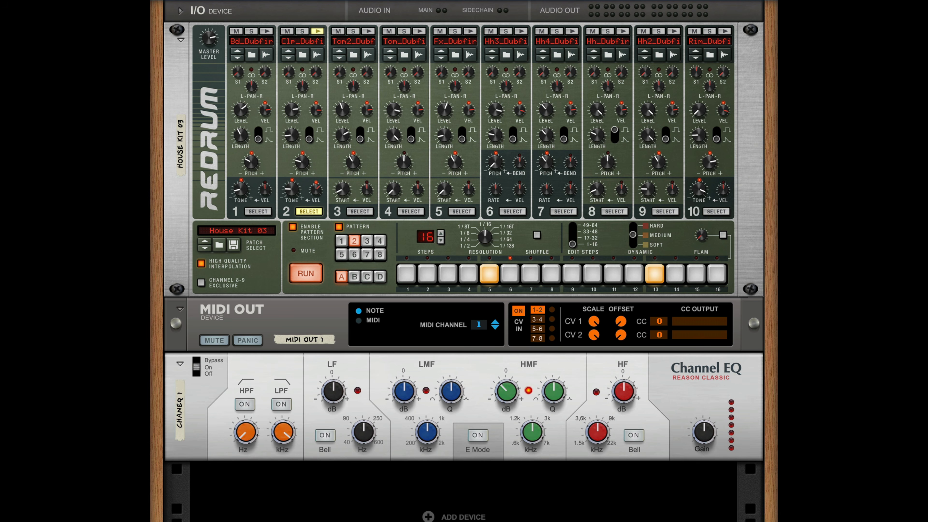
key(space)
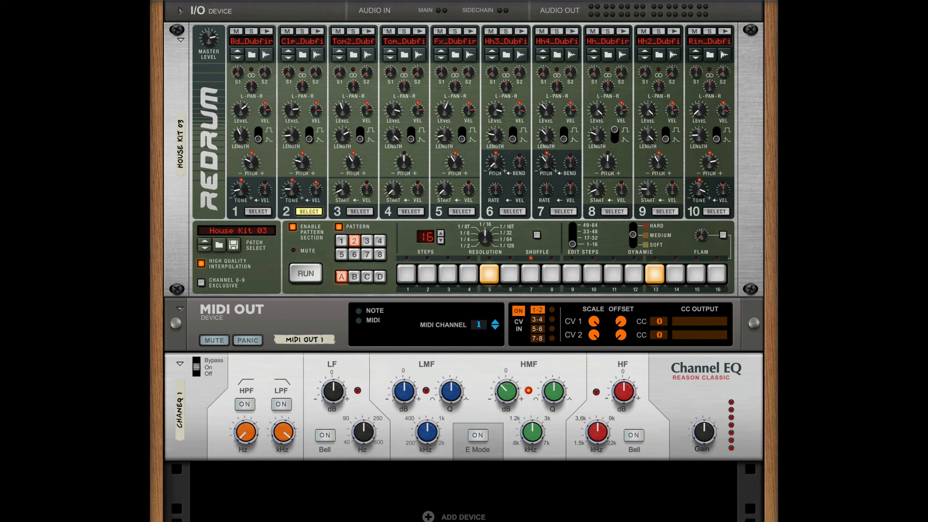
key(space)
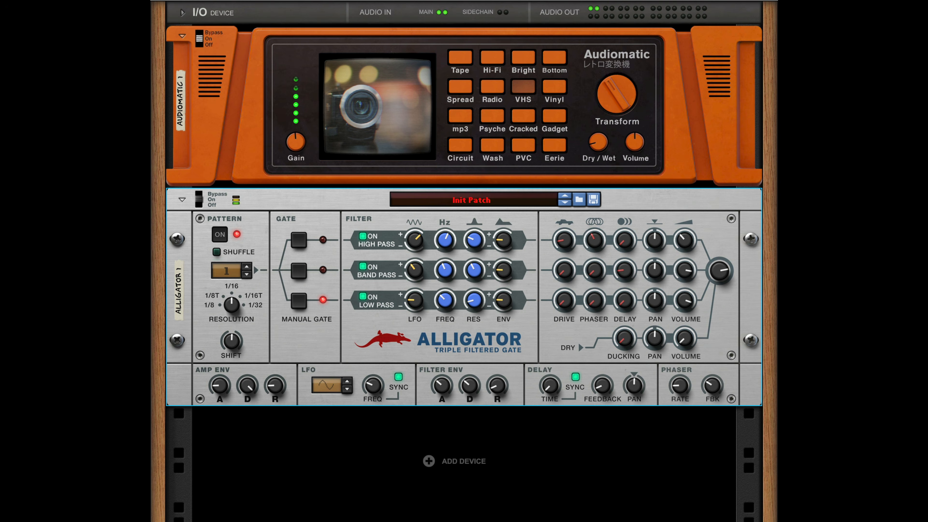
- Step back and forth through the Alligator's gate patterns, starting from pattern 1
click(247, 274)
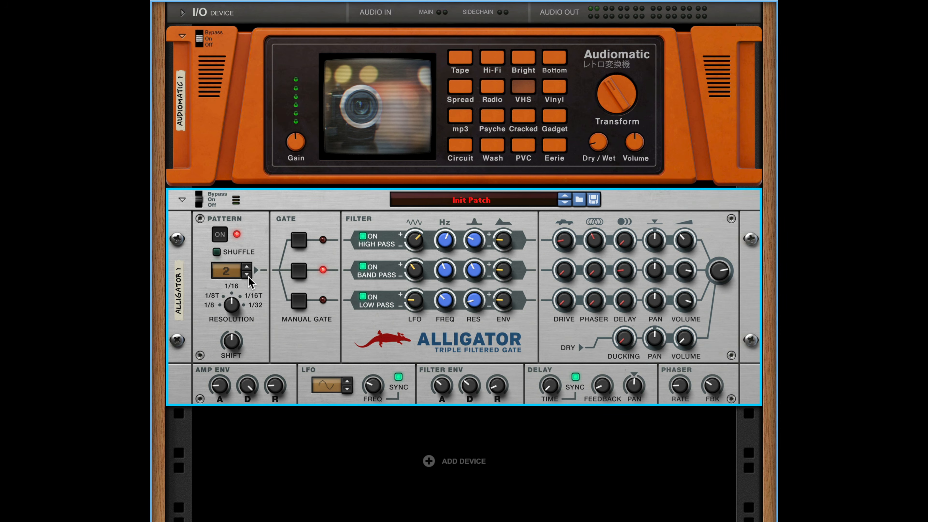
click(247, 274)
click(248, 277)
click(249, 268)
click(249, 268)
click(249, 268)
click(247, 277)
click(247, 276)
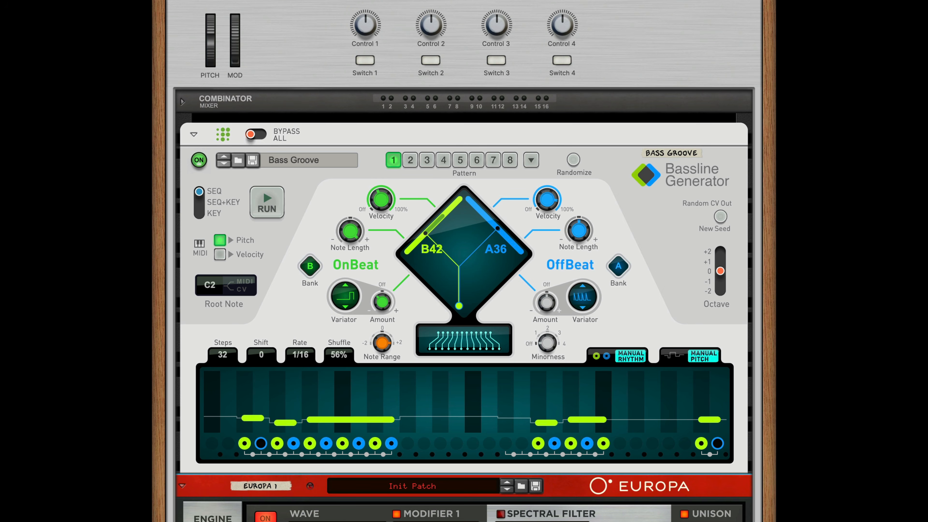
- Examine the waves used by Europa's engines 1 and 2 below the Bassline Generator
scroll(227, 248, down, 10)
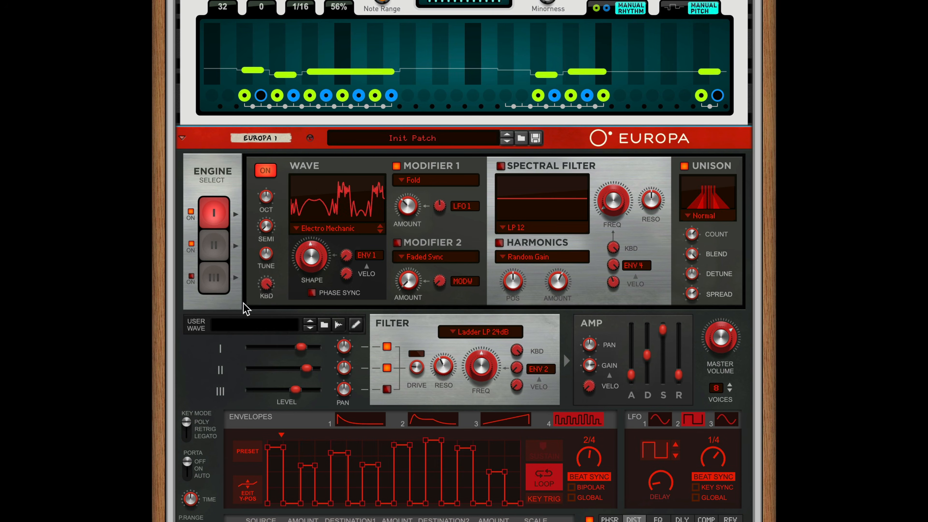
scroll(464, 261, down, 2)
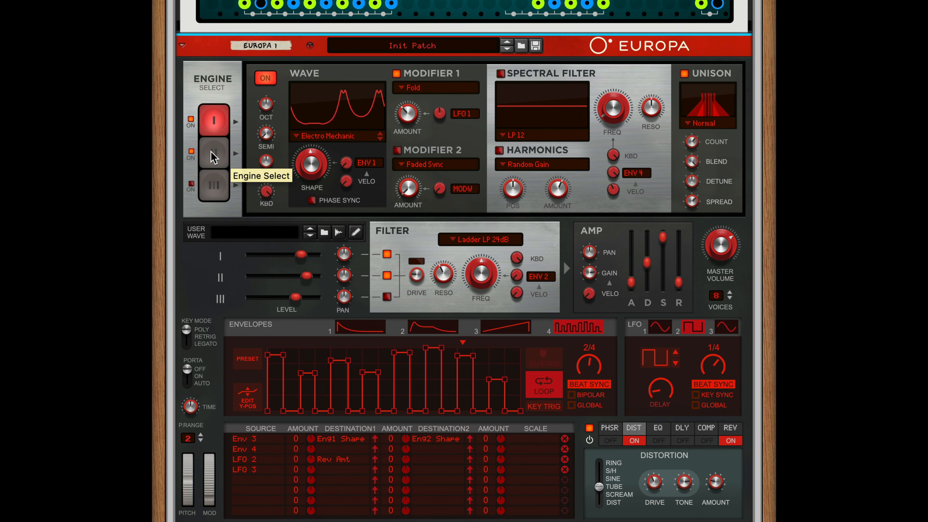
click(213, 156)
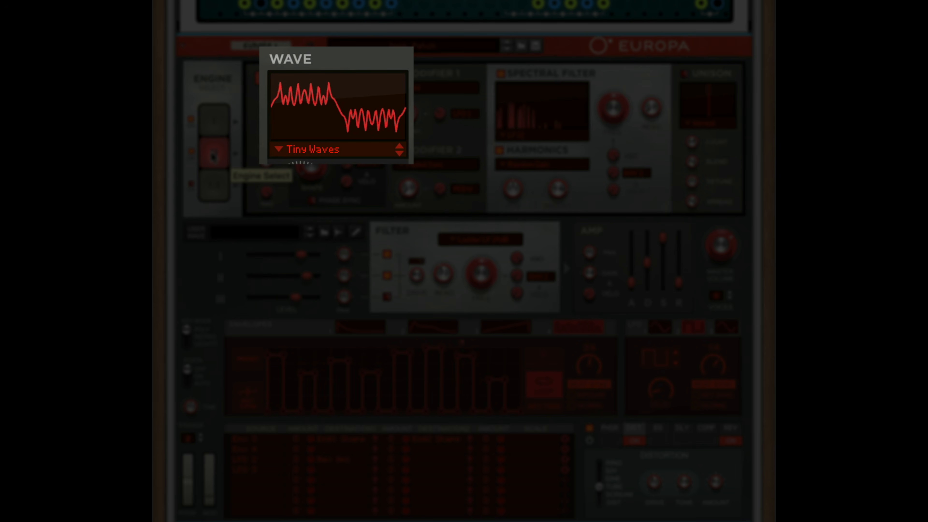
click(213, 120)
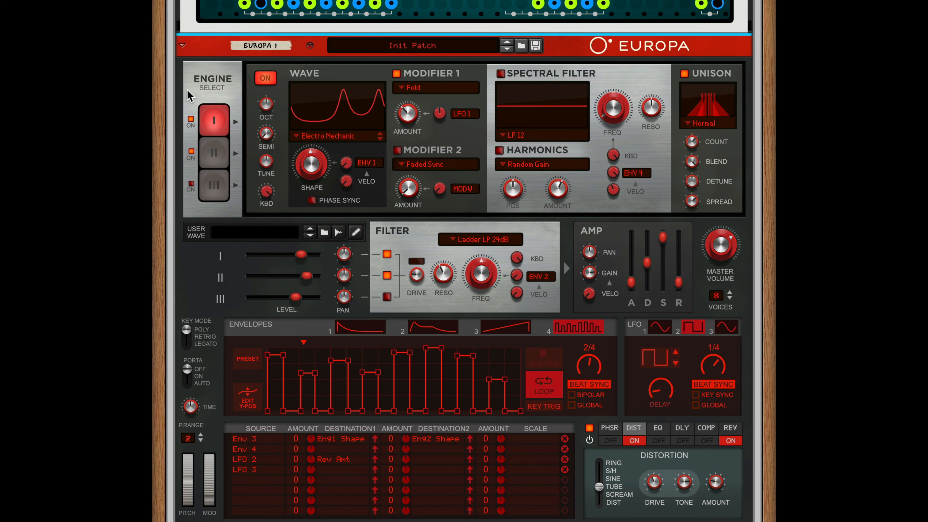
- Look through engine 1's Modifier 1 types, including the Shaping options, keeping Fold
click(431, 88)
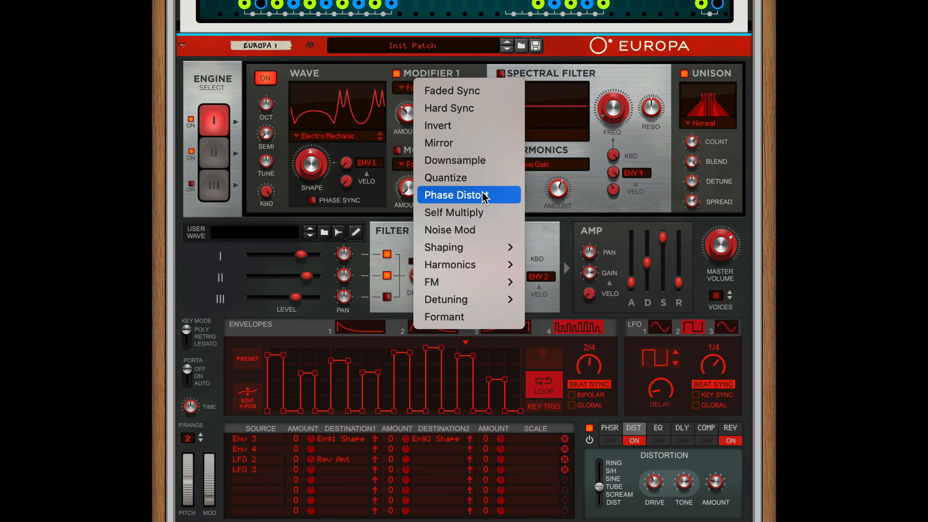
mouse_move(480, 246)
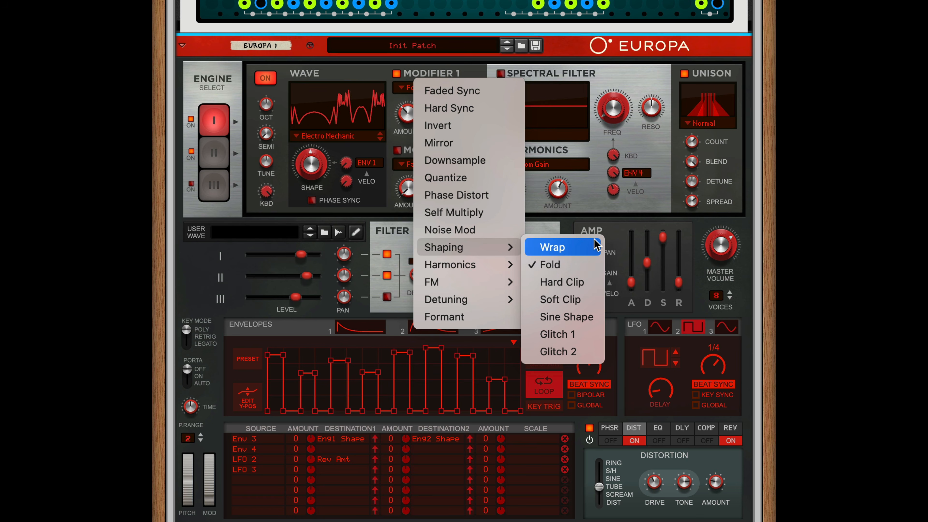
key(Escape)
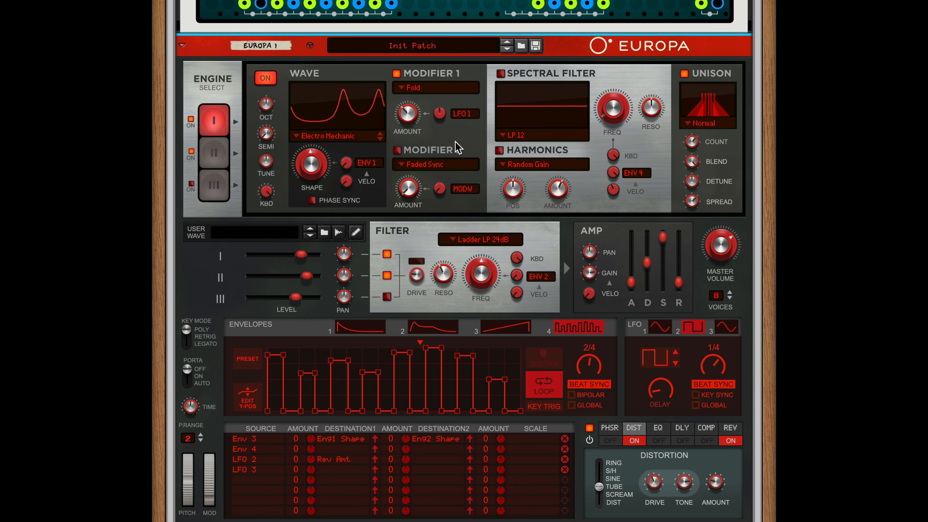
- Show LFO 1's settings and compare the modifier and unison settings of engines 1 and 2
click(664, 330)
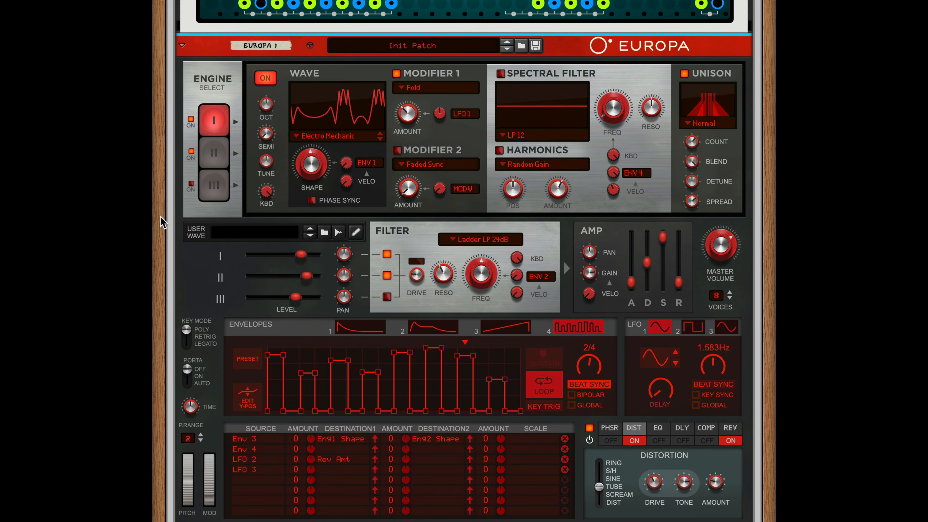
click(213, 152)
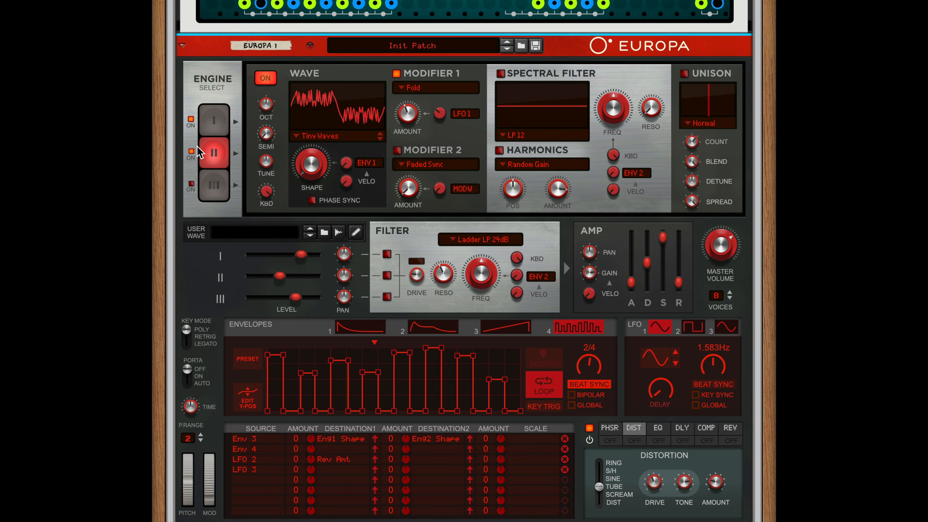
click(214, 121)
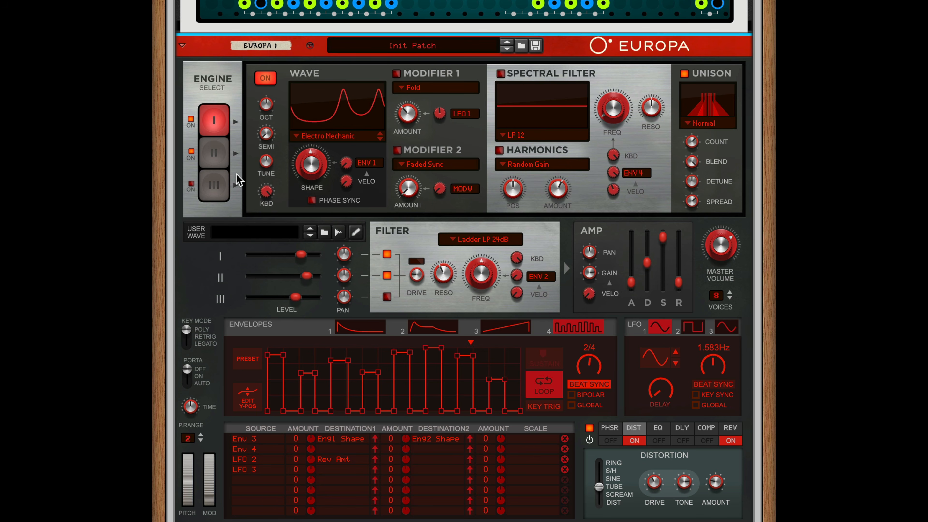
click(213, 126)
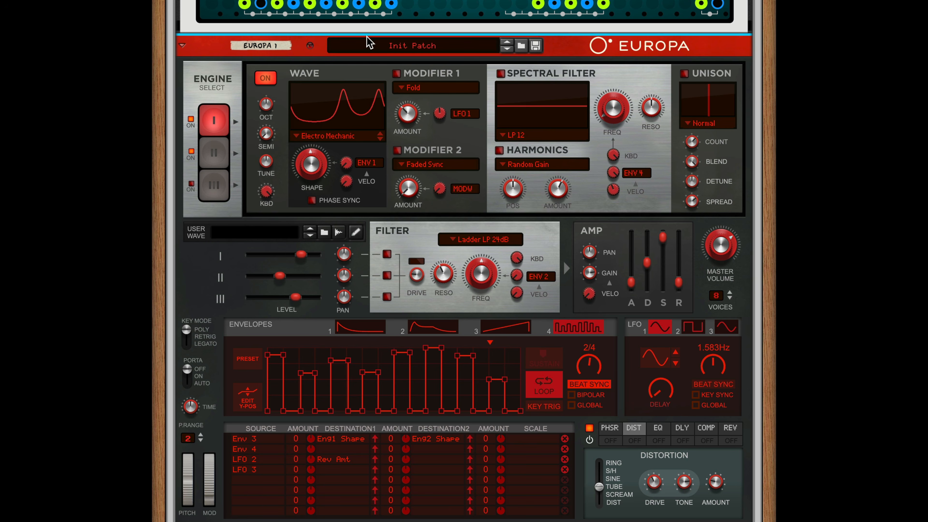
click(205, 152)
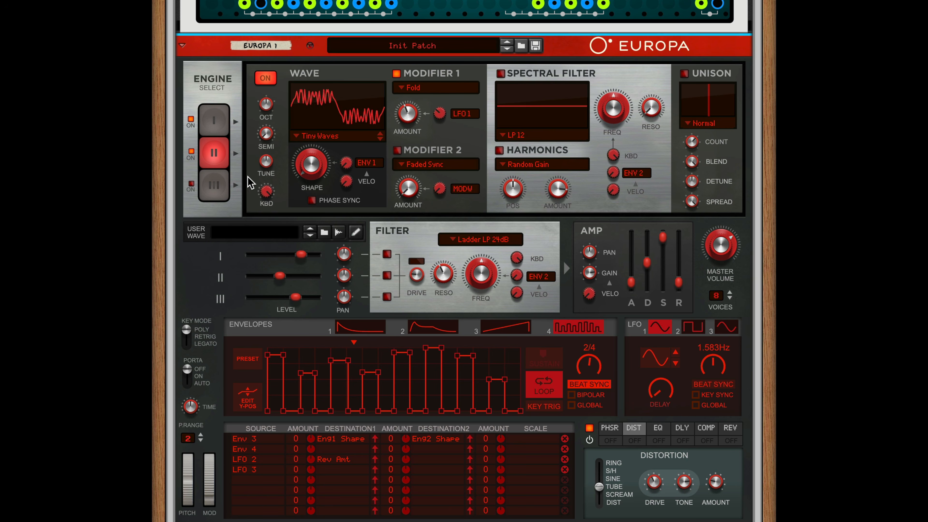
click(213, 123)
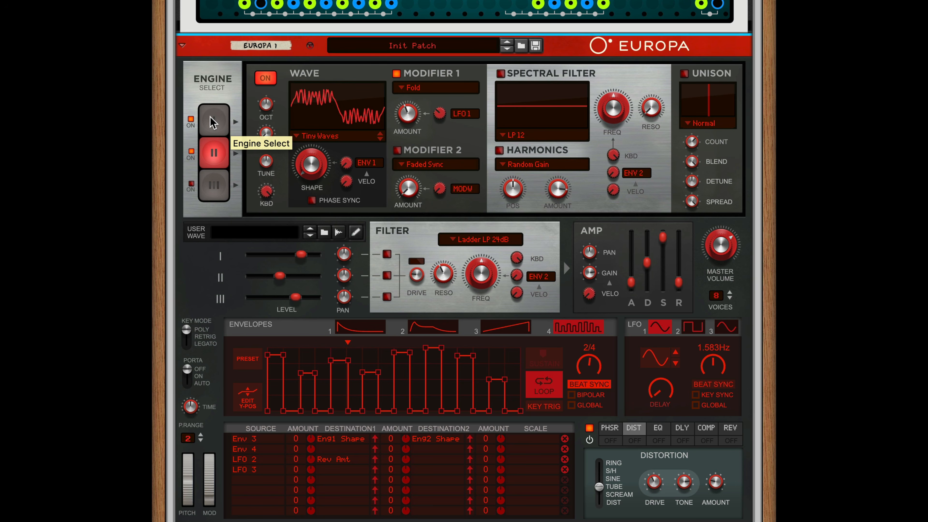
- Enable the LP 12 spectral filter and Random Gain harmonics on engine 1
click(200, 128)
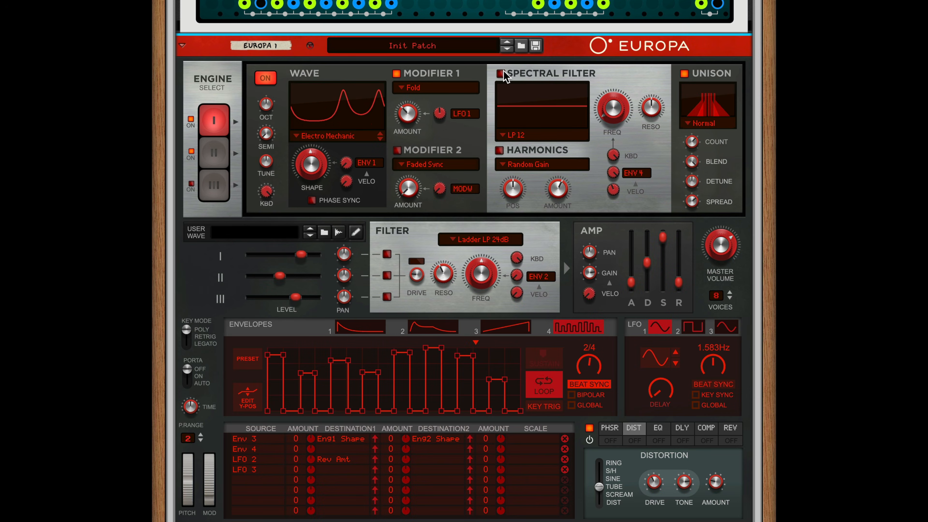
click(500, 73)
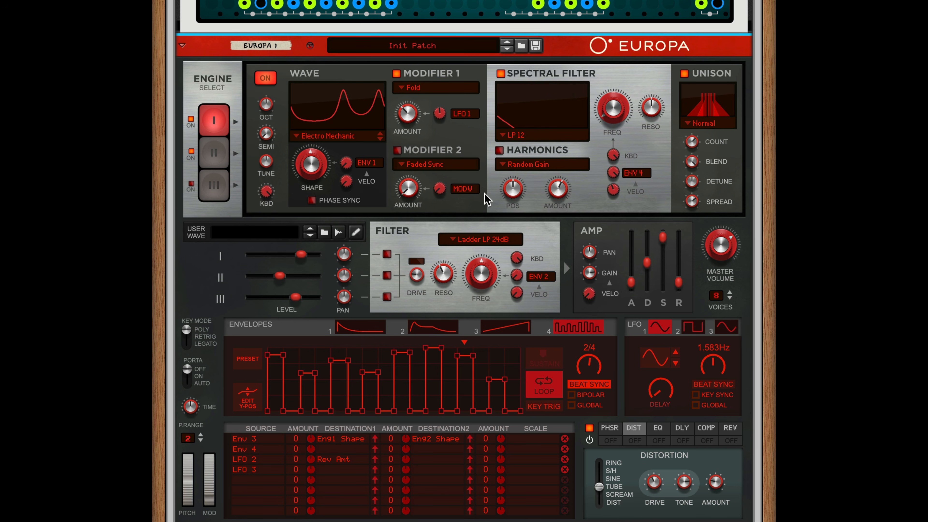
click(499, 150)
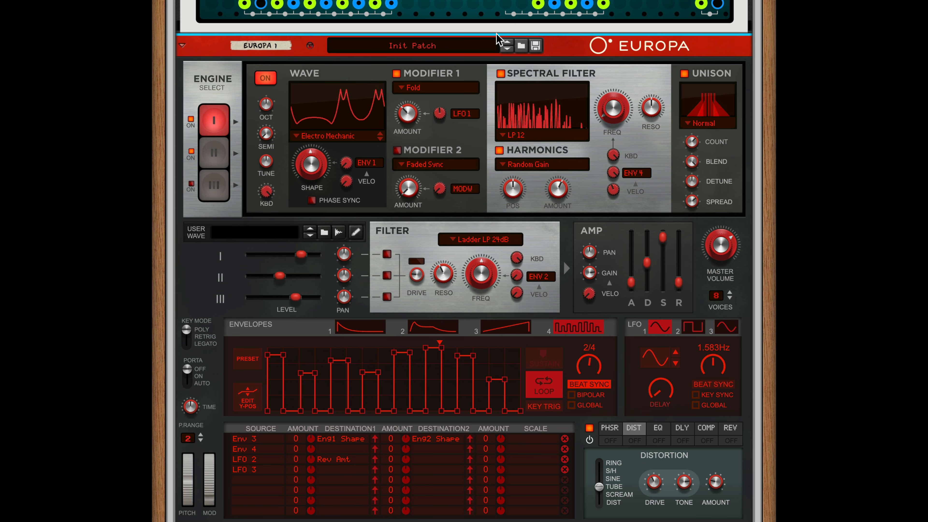
- Enable the spectral filter and Random Gain harmonics on engine 2 and compare it with engine 1
click(224, 153)
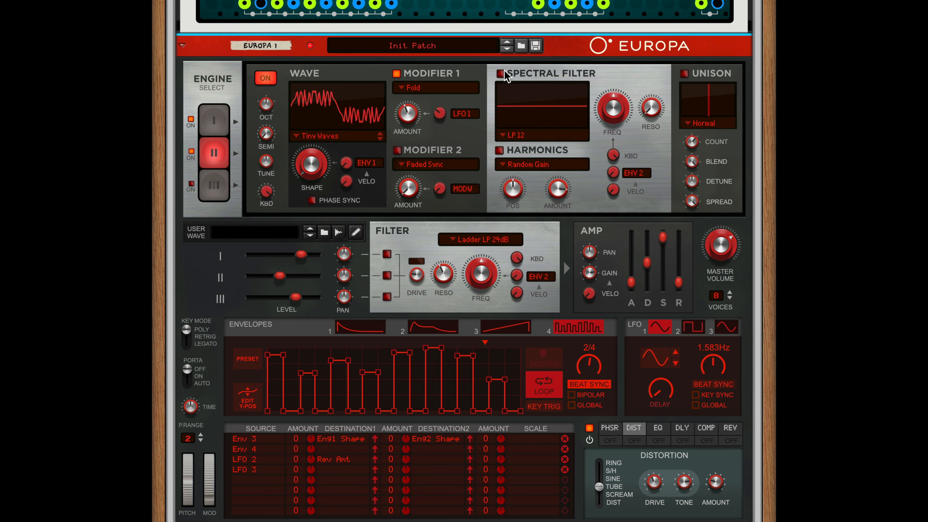
click(500, 152)
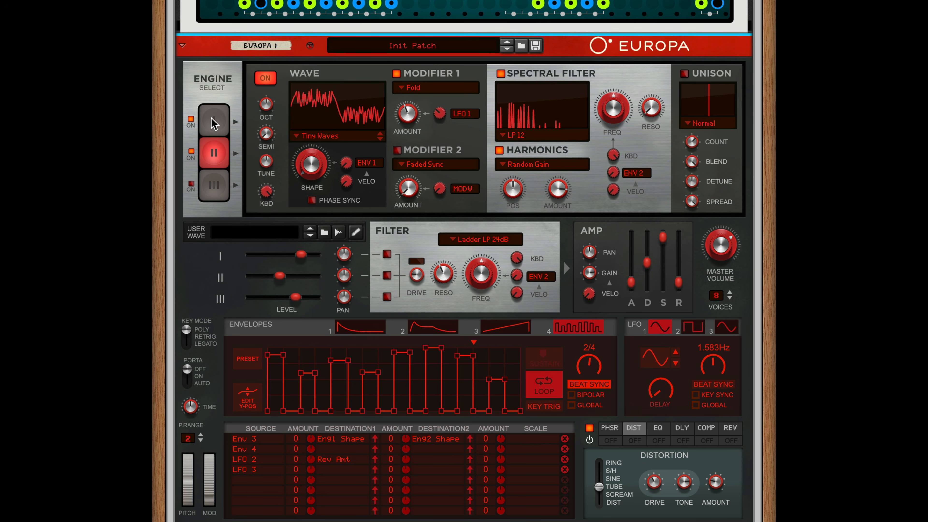
click(224, 123)
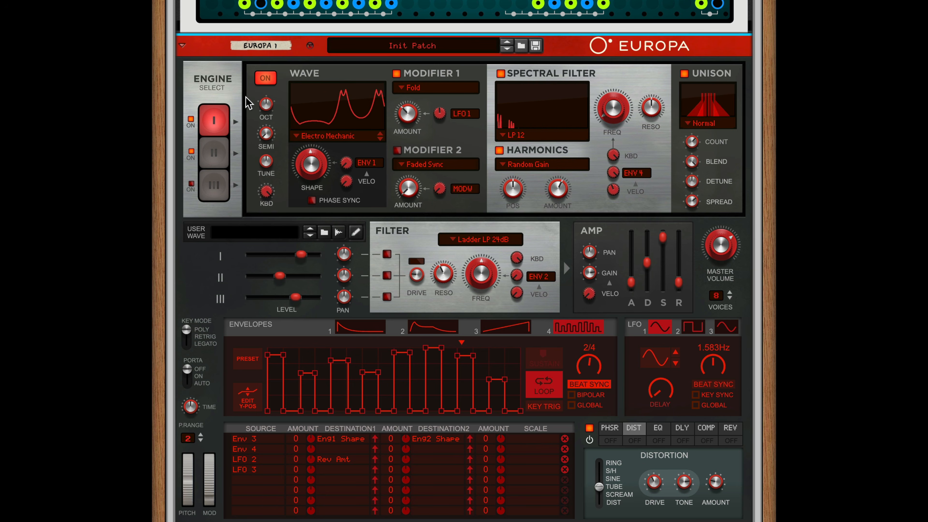
click(214, 152)
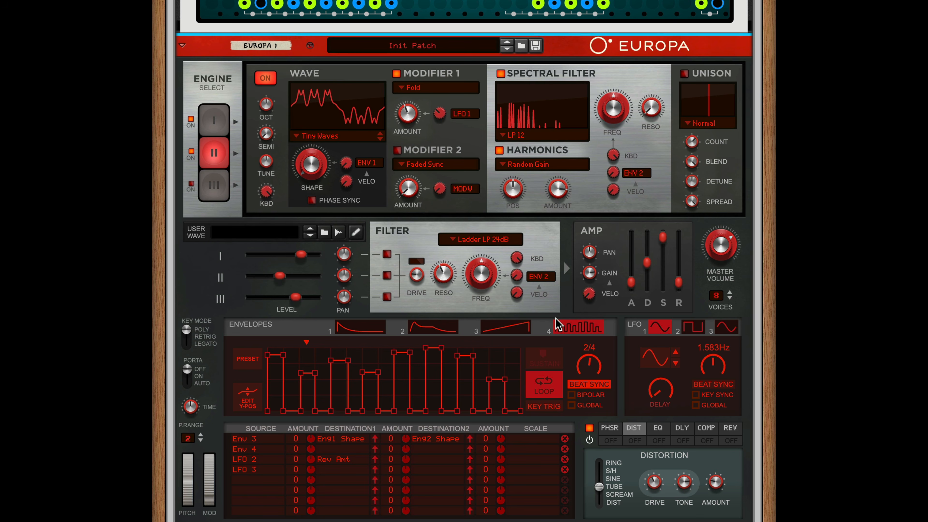
- Show envelope 3 and set its modulation amount for Eng1 Shape to -72 in the modulation matrix
click(506, 326)
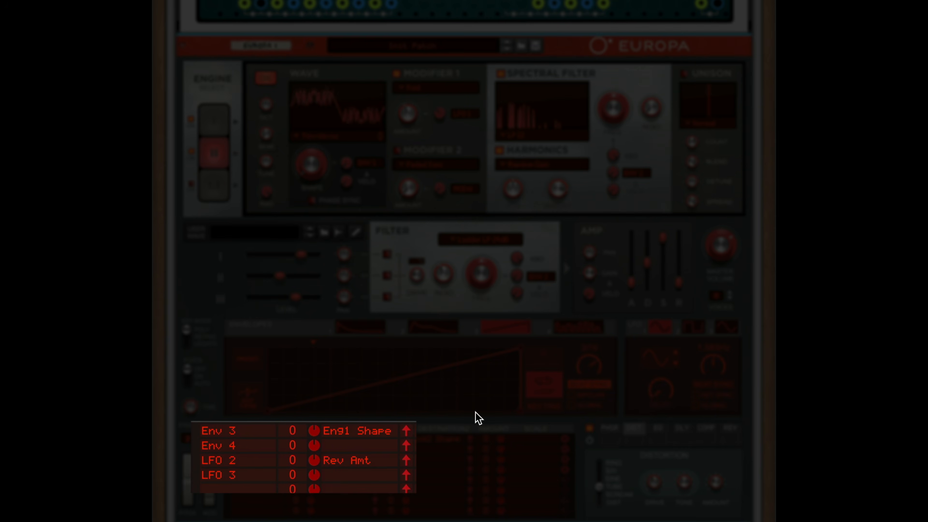
drag(314, 424, 316, 455)
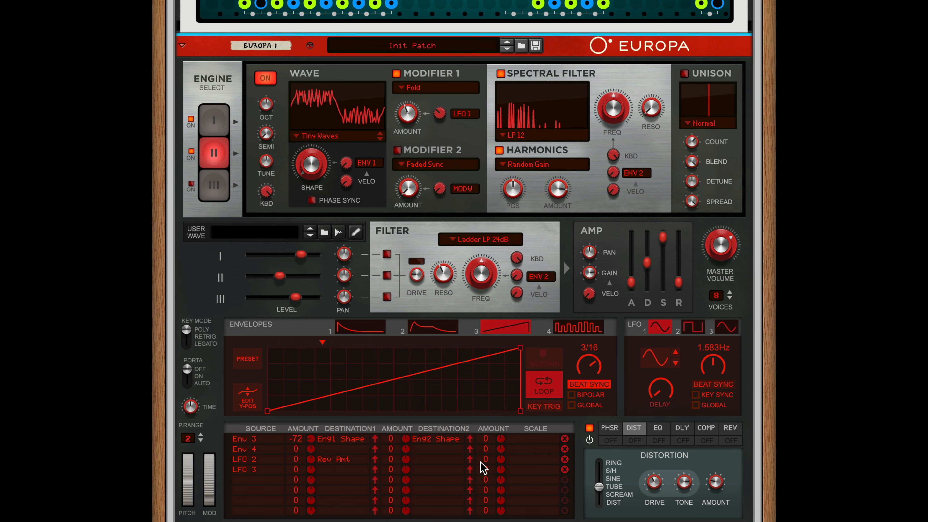
- Set Env 3's amounts in the modulation matrix to 100 for Eng2 Shape and -81 for Eng1 Shape
drag(407, 439, 416, 409)
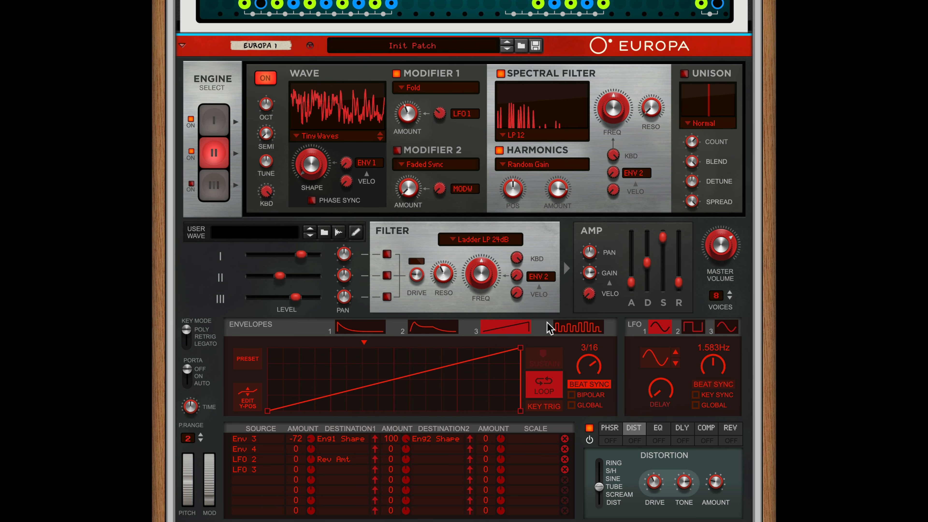
drag(311, 441, 311, 451)
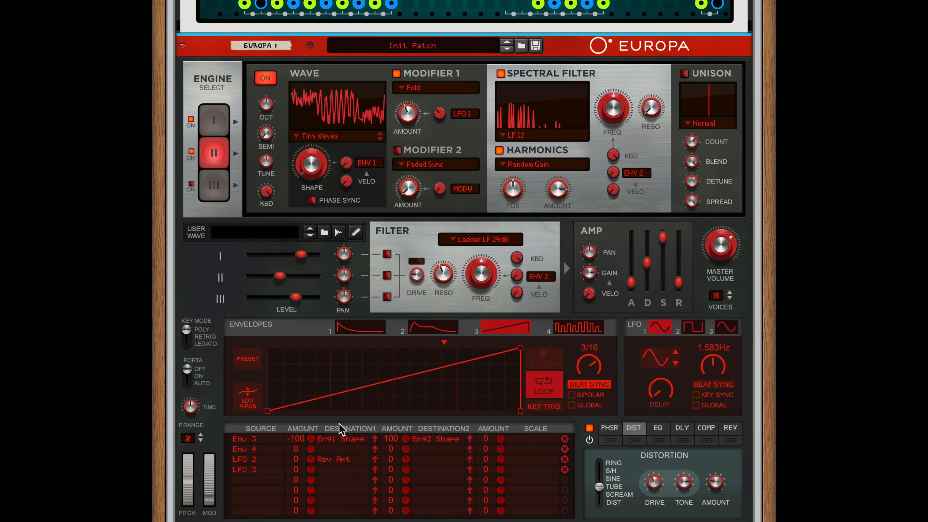
drag(310, 435, 311, 430)
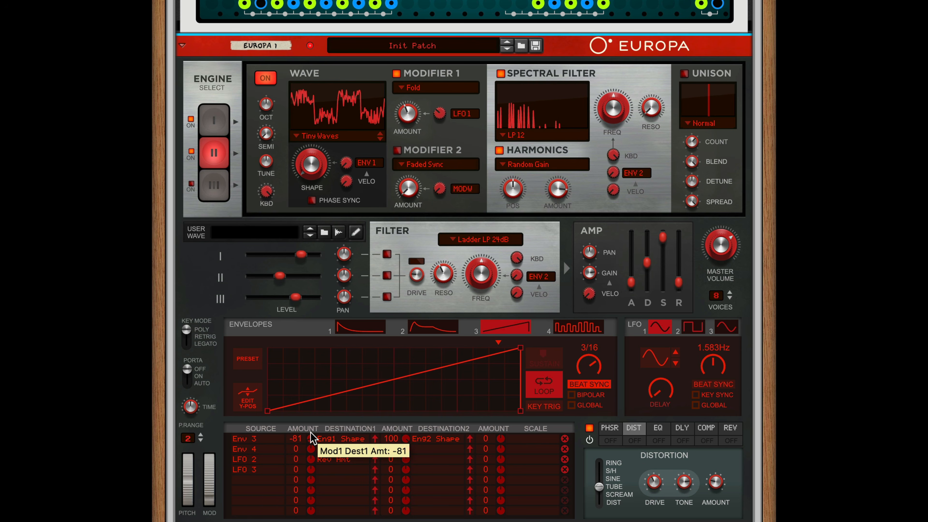
- Compare engine 1 with unison off and on, leave unison enabled and adjust its detune
click(216, 129)
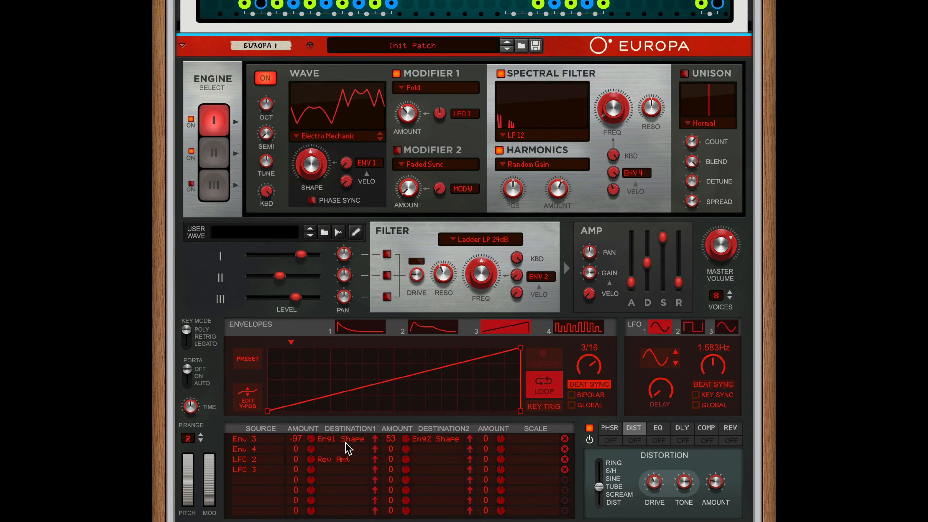
click(685, 74)
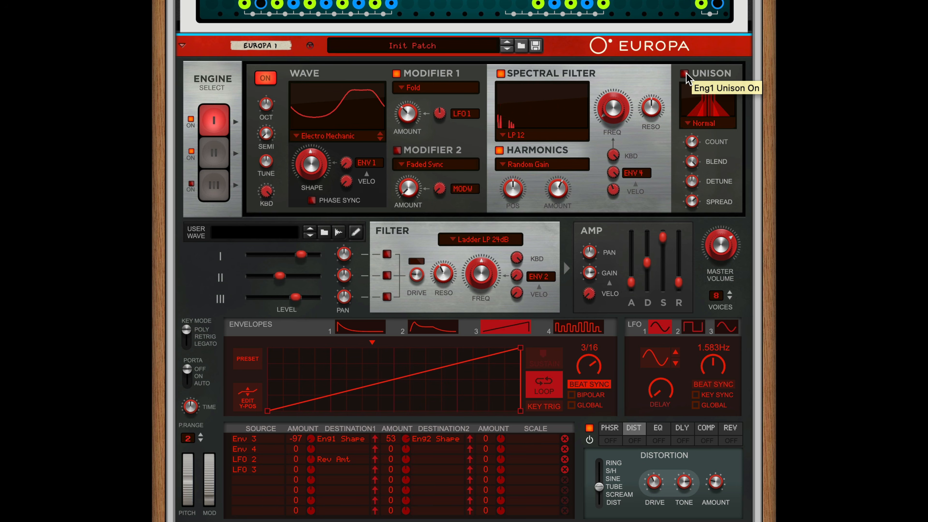
click(685, 73)
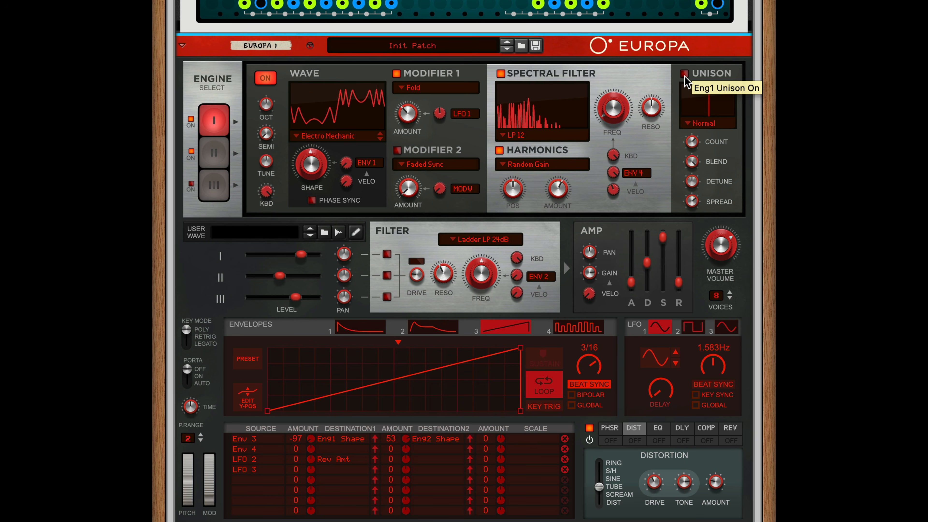
click(682, 77)
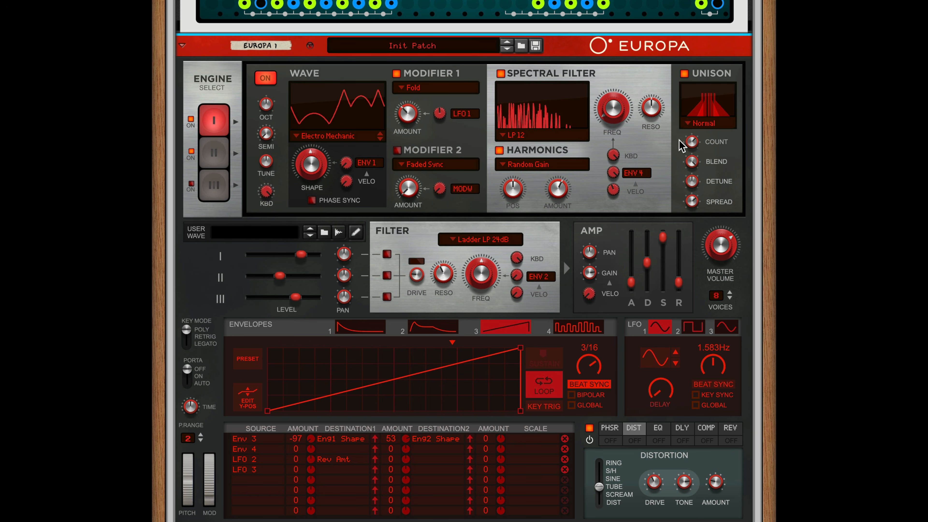
mouse_move(693, 140)
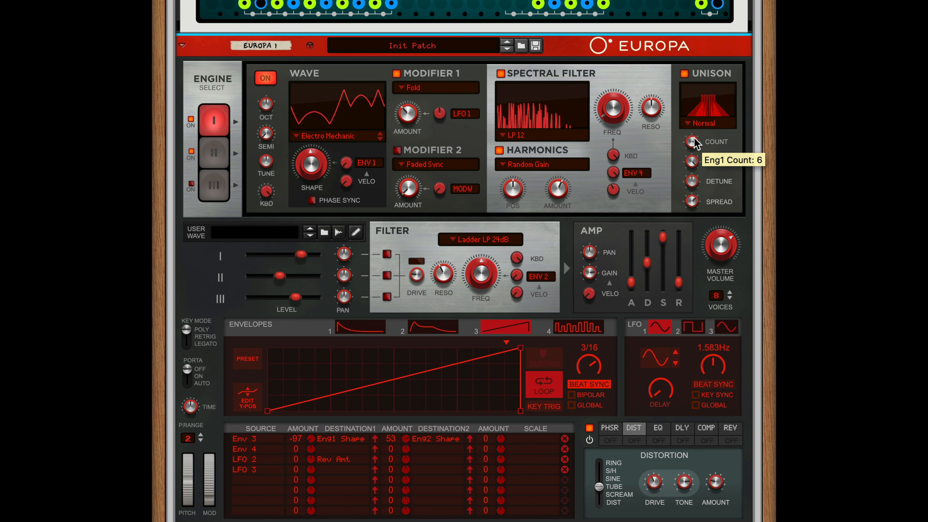
mouse_move(695, 187)
mouse_move(696, 178)
mouse_down()
mouse_move(696, 168)
mouse_move(696, 181)
mouse_up()
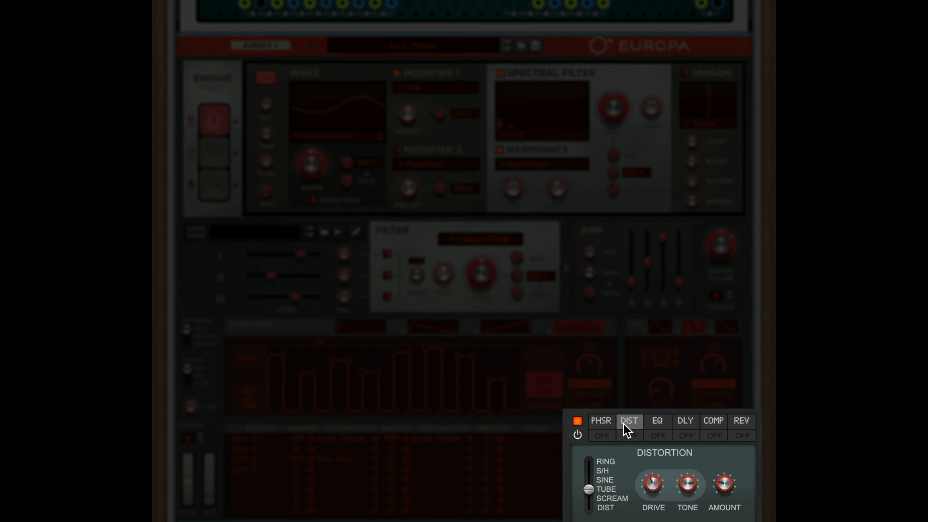
- Enable the distortion and reverb effects in Europa's effects section
click(628, 435)
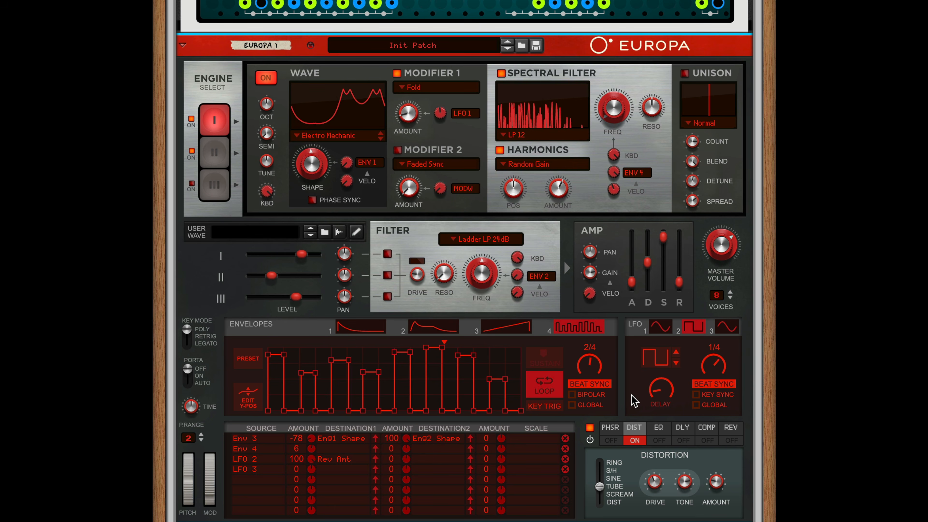
click(738, 429)
click(738, 438)
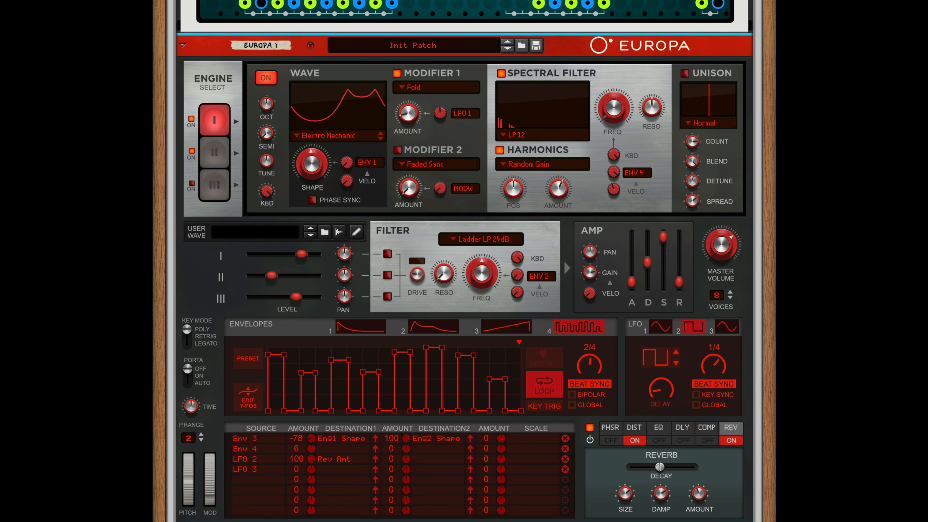
- Compare the sound with LFO 2's Rev Amt modulation at 0 and reverb off and on, and set the modulation amount to 97
drag(315, 462, 311, 488)
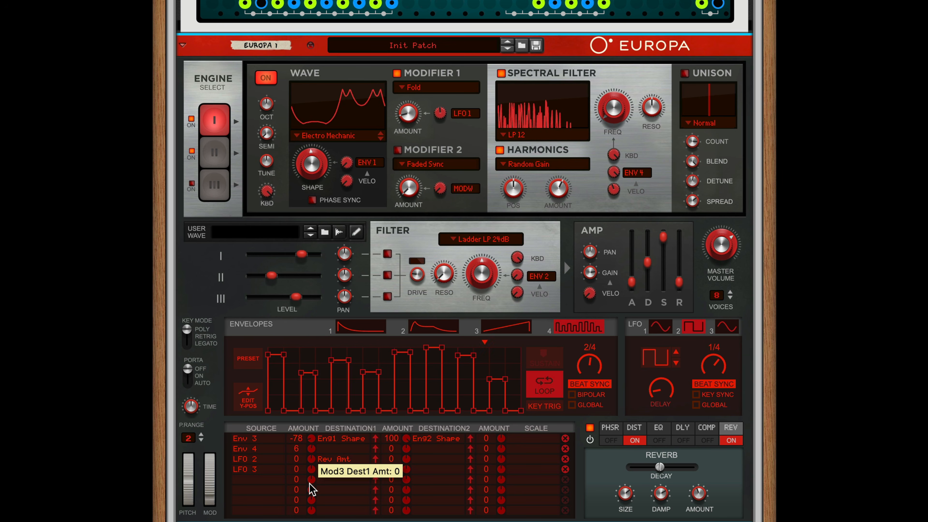
click(732, 442)
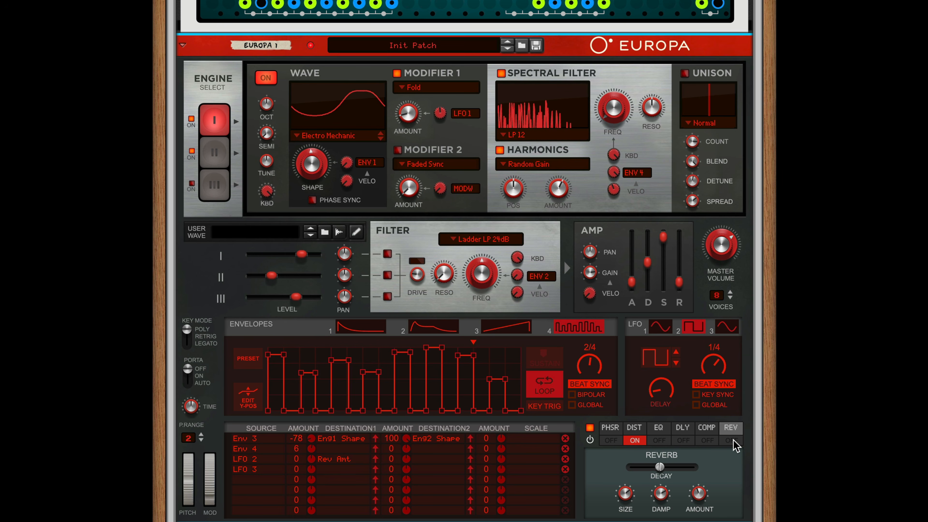
click(731, 440)
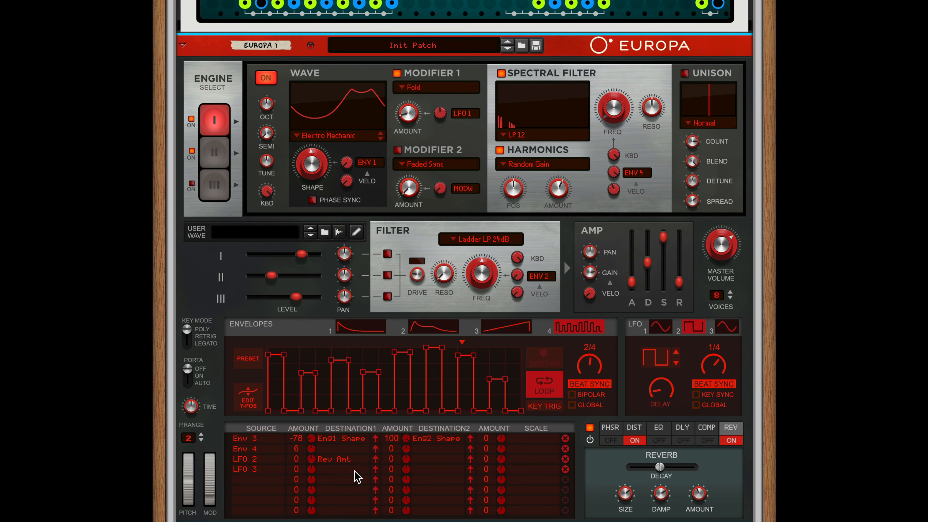
mouse_move(312, 465)
drag(312, 465, 320, 446)
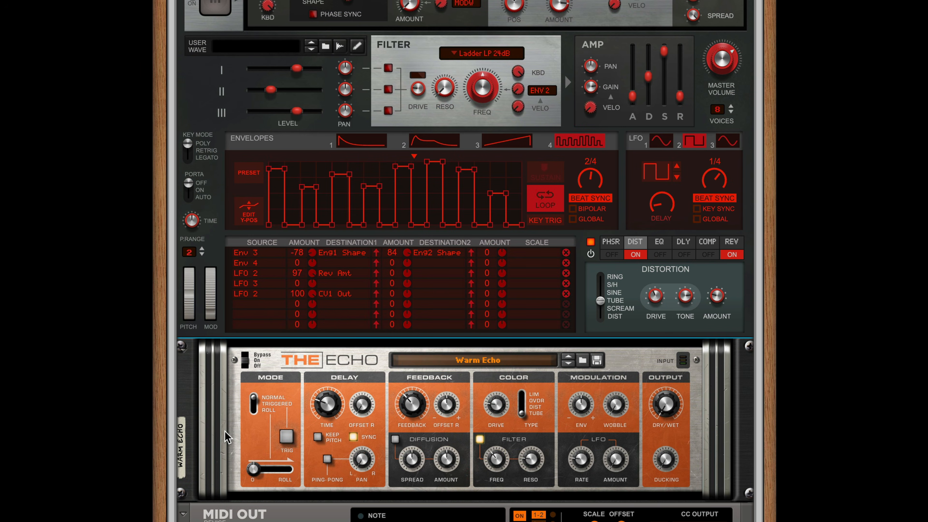
- Look over The Echo, MIDI Out, Pulsar and channel devices below Europa, and return to Europa's modulation matrix
scroll(227, 435, down, 1)
scroll(225, 433, down, 6)
scroll(224, 431, down, 2)
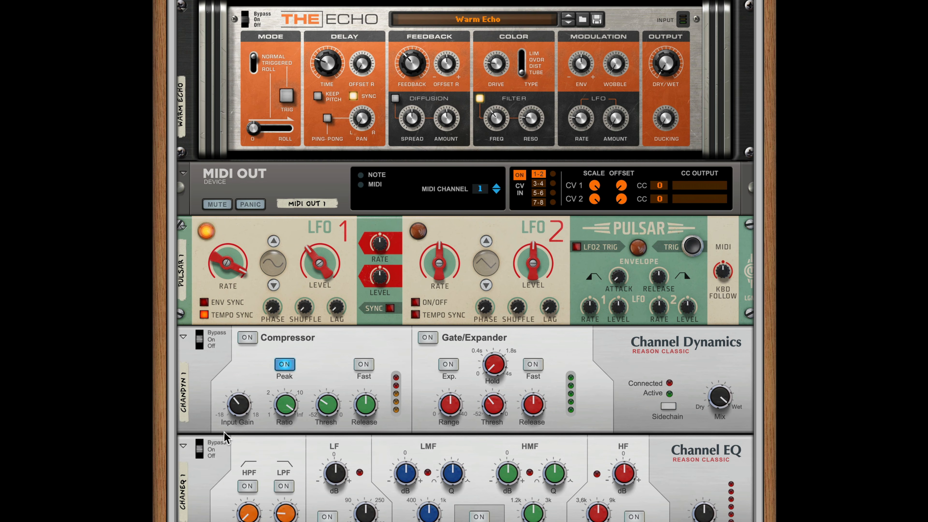
scroll(224, 432, down, 1)
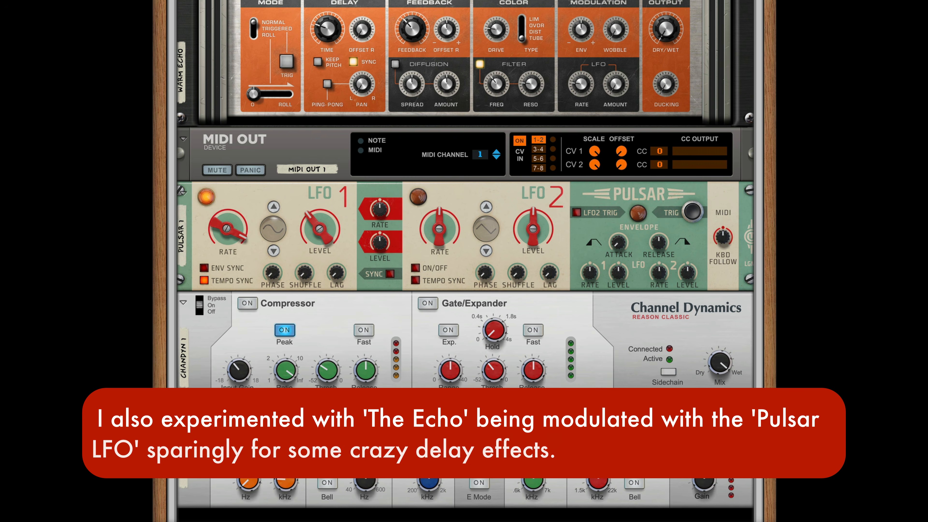
scroll(234, 439, up, 8)
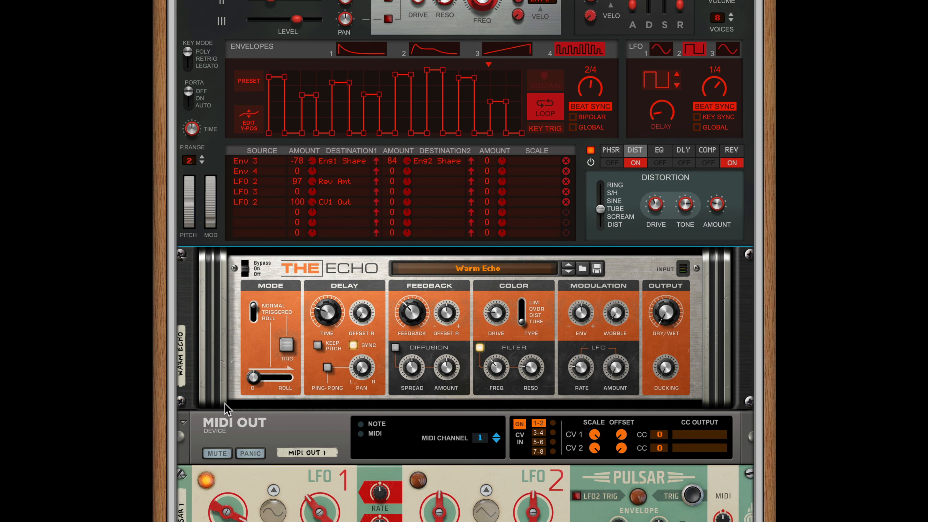
scroll(225, 404, up, 6)
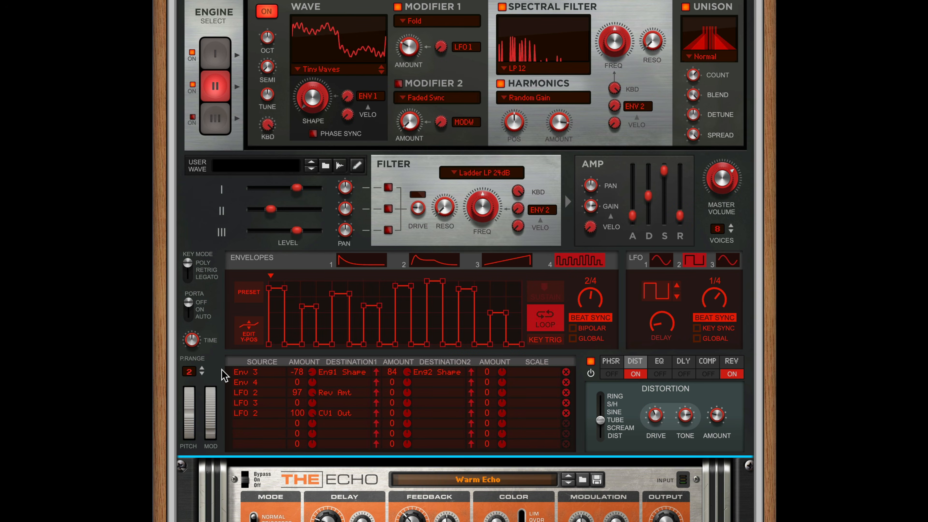
- Trace the CV cable on the rack's rear from Europa's CV Out 1 to Channel EQ's LPF Freq, and return to the front
key(Tab)
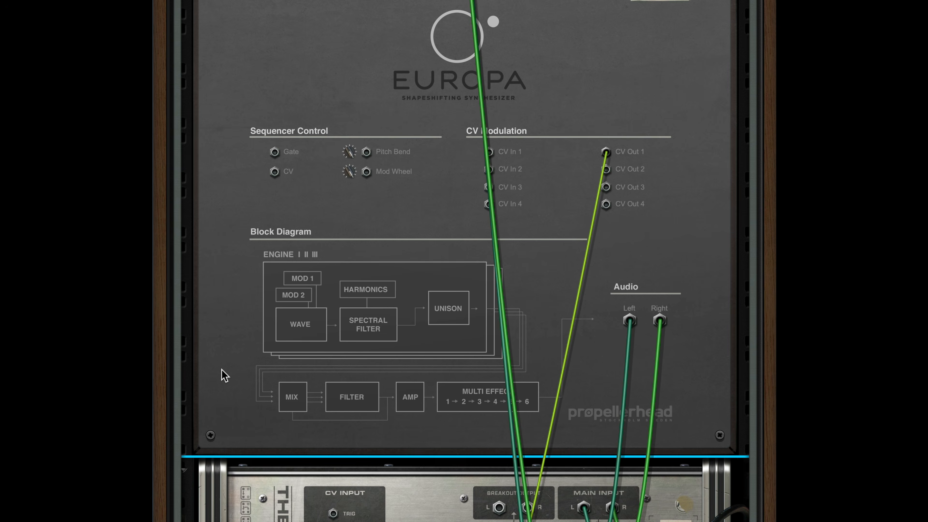
scroll(227, 343, down, 1)
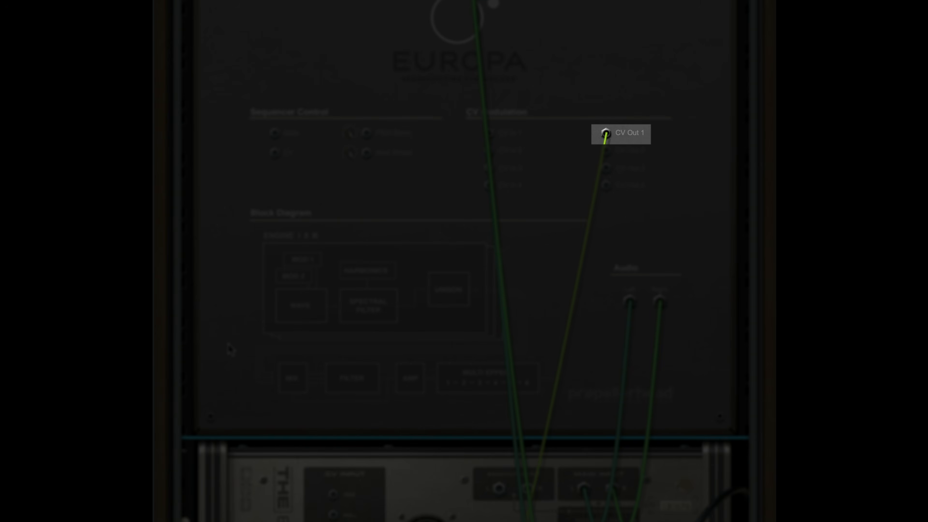
scroll(229, 350, down, 12)
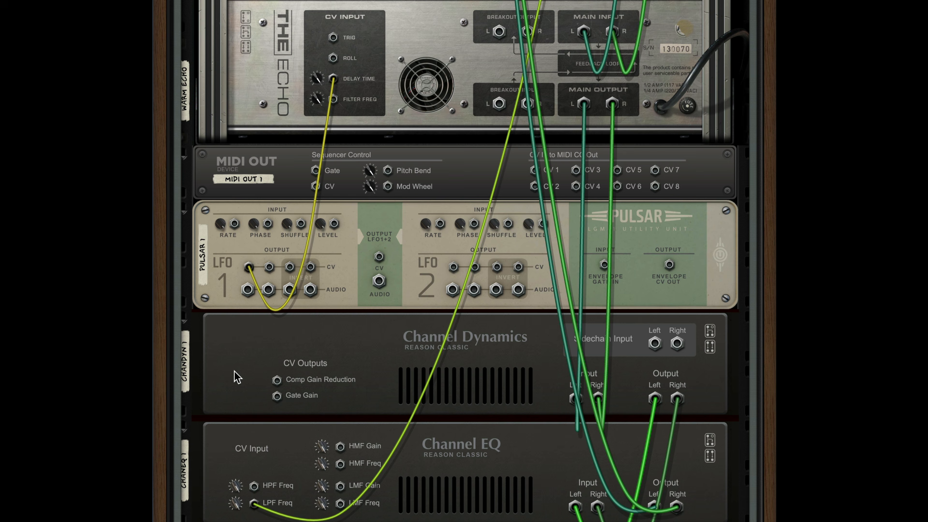
scroll(237, 376, down, 1)
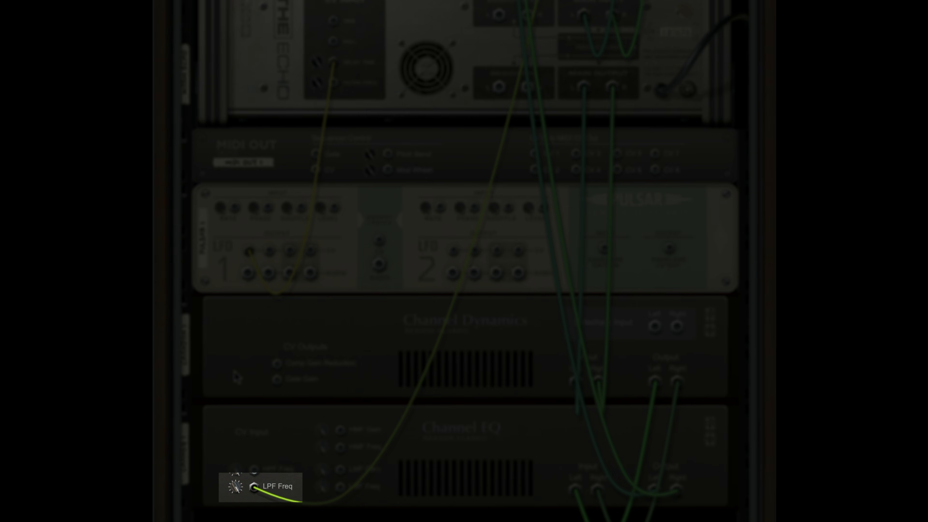
key(Tab)
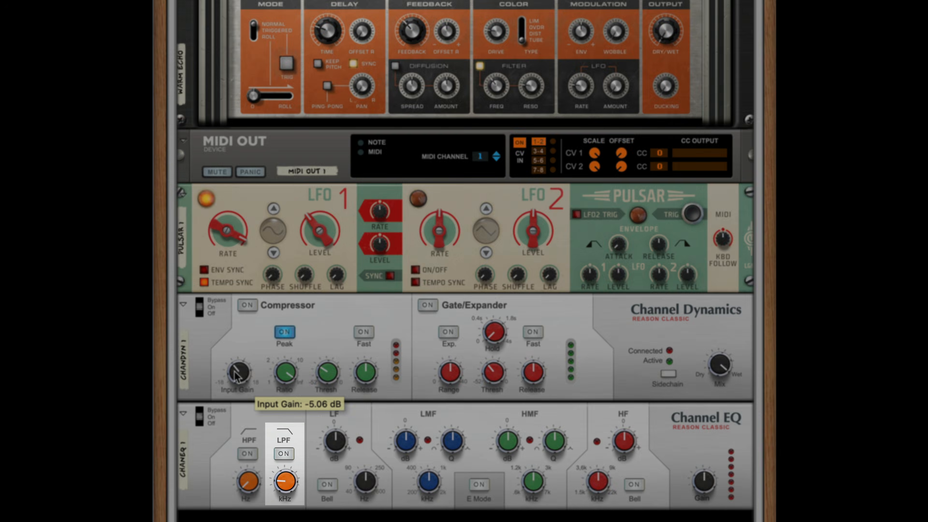
- Review the front panels of the whole bass device chain between the Channel EQ and Europa
scroll(238, 372, up, 2)
scroll(237, 372, up, 8)
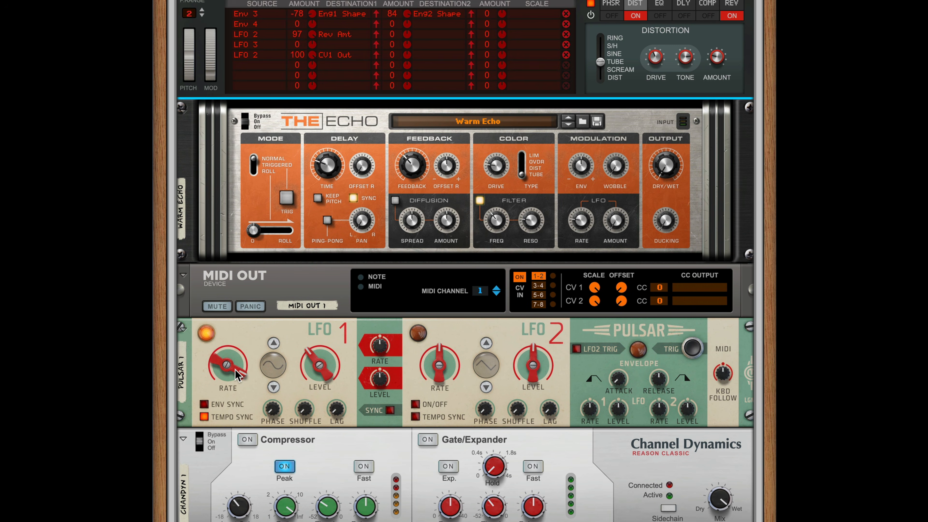
scroll(236, 373, up, 1)
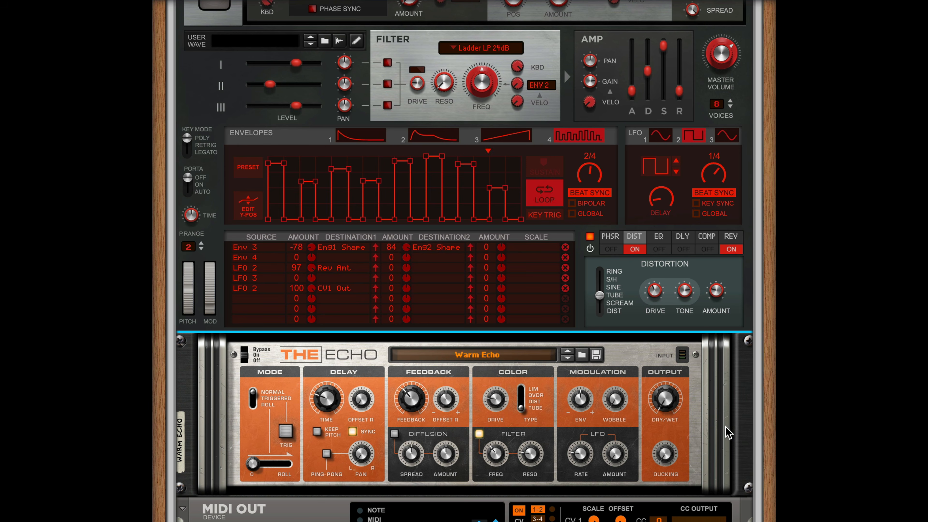
scroll(727, 433, down, 10)
scroll(727, 433, up, 6)
scroll(727, 433, up, 10)
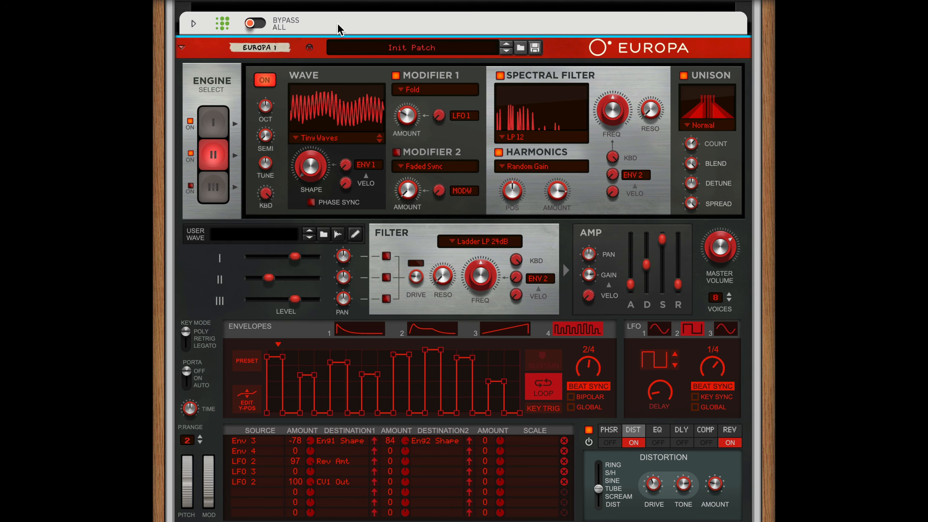
scroll(338, 464, down, 5)
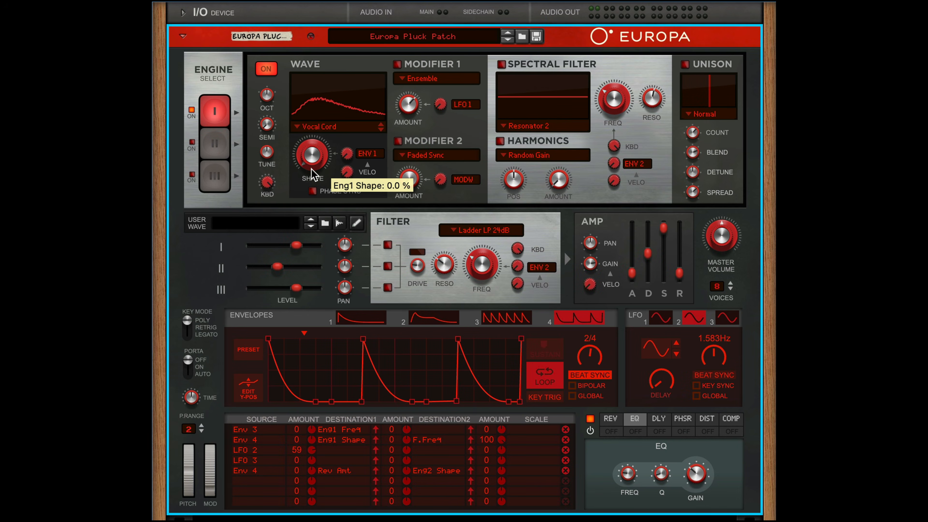
- In the Europa Pluck Patch, try engine 1's Shape control, enable engine 2 and compare it with engine 1
drag(310, 169, 343, 180)
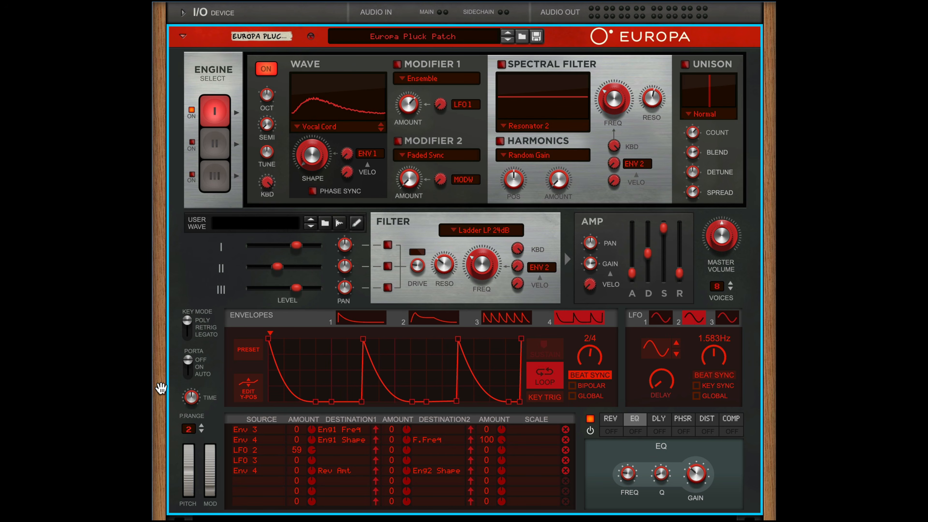
click(225, 144)
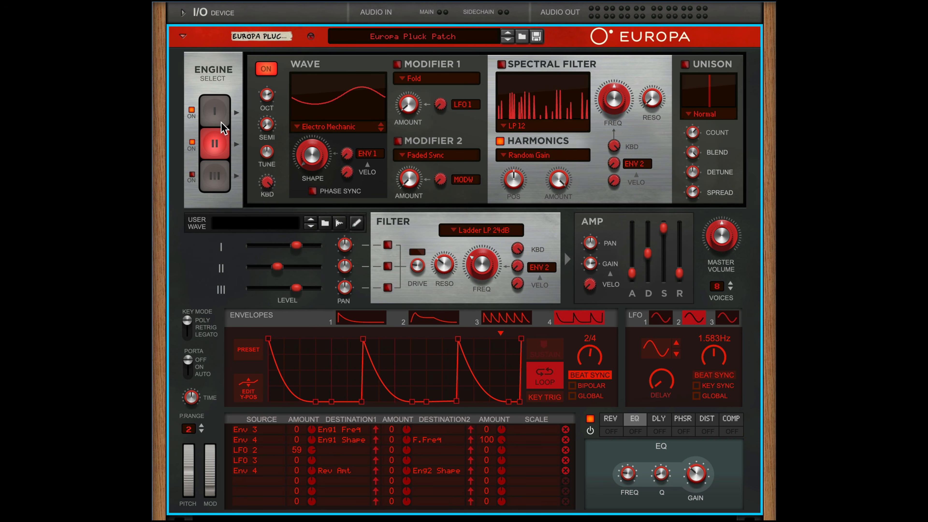
click(216, 117)
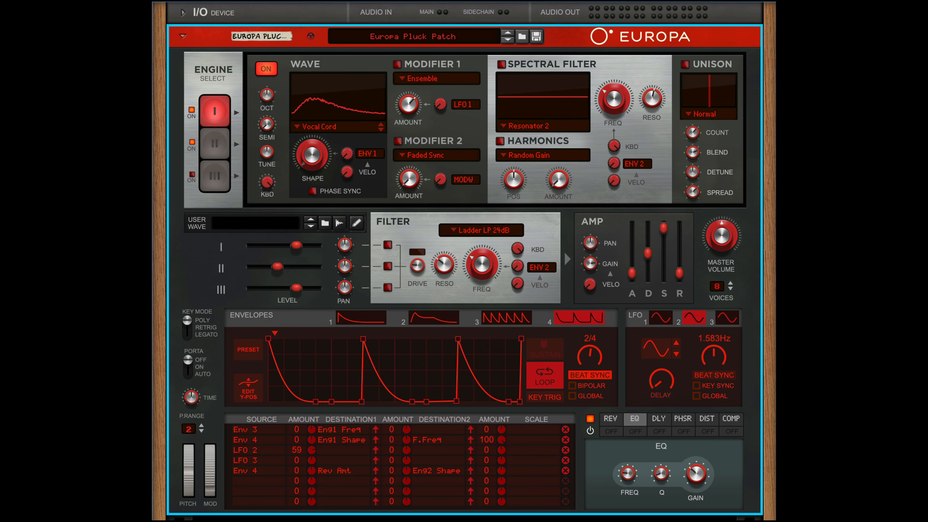
- Enable engine 1's Ensemble modifier, Resonator 2 spectral filter and unison, and switch engine 1 off
click(397, 64)
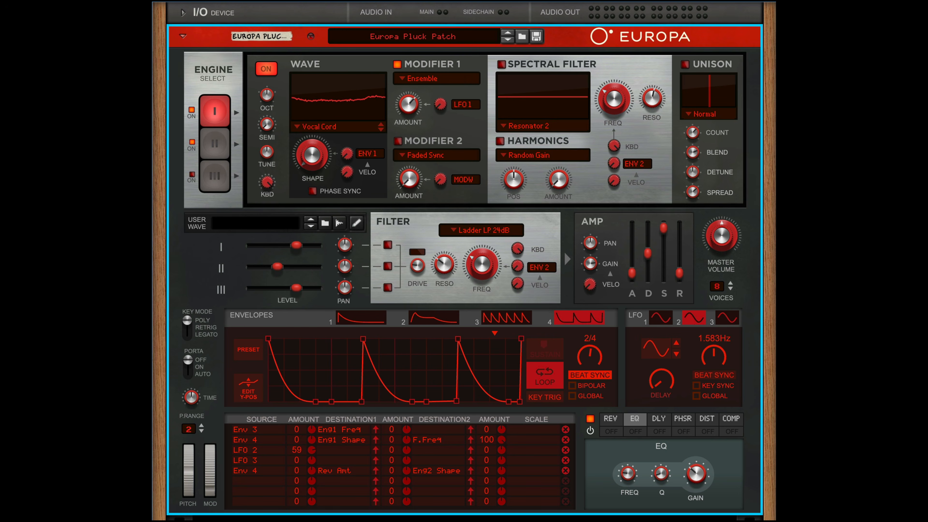
click(504, 64)
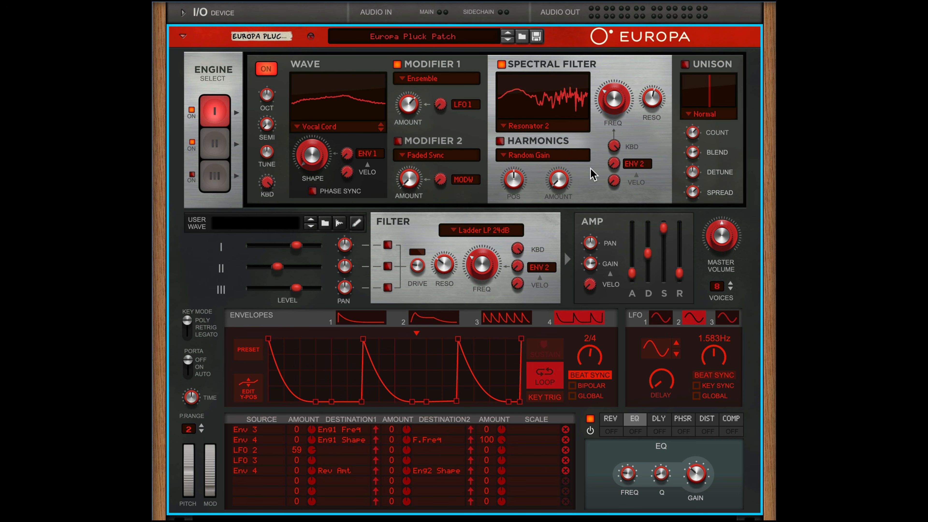
click(684, 64)
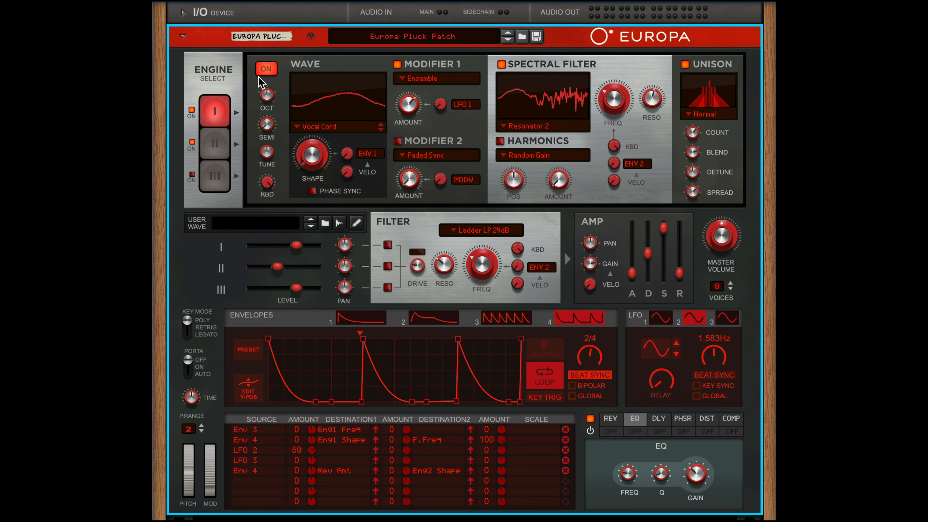
click(261, 68)
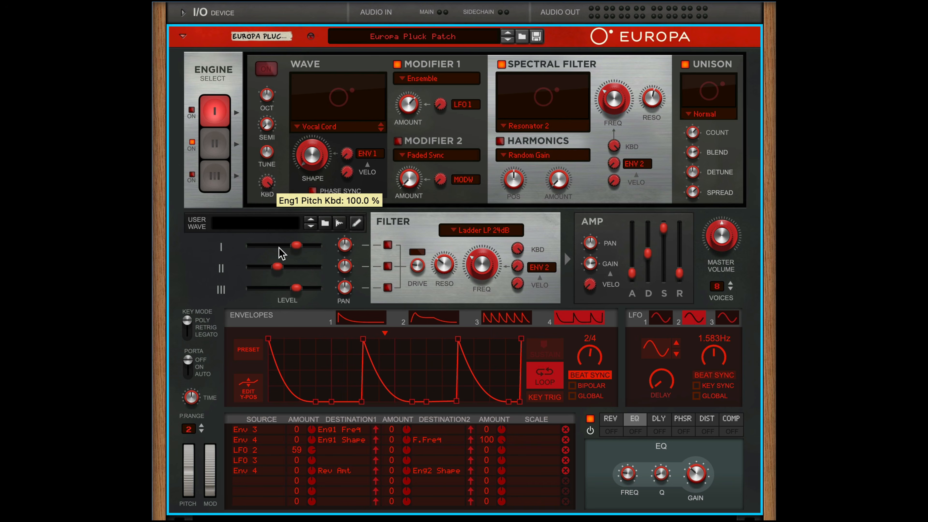
- Adjust engine 2's level, set its Shape to about 31.2 %, and enable its LP 12 spectral filter
drag(277, 266, 310, 266)
mouse_move(318, 143)
mouse_down()
mouse_move(321, 168)
mouse_move(319, 153)
mouse_up()
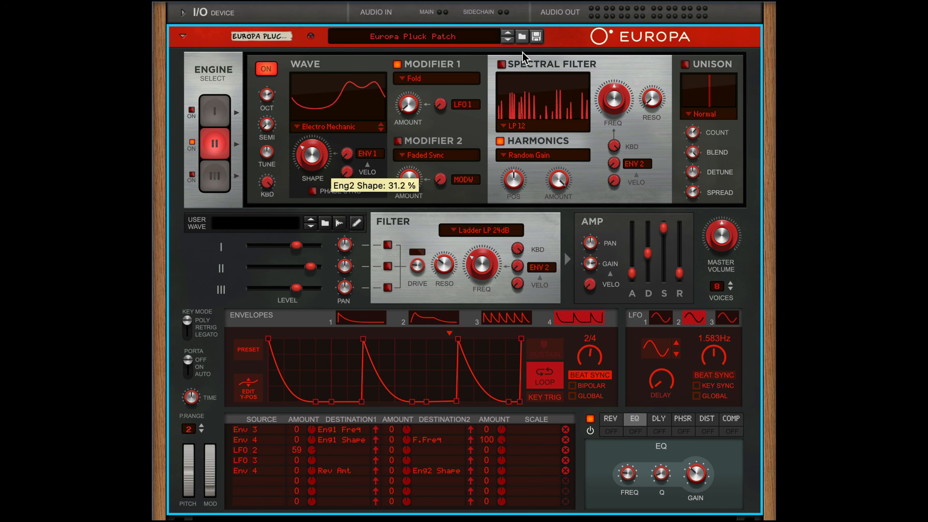
click(501, 64)
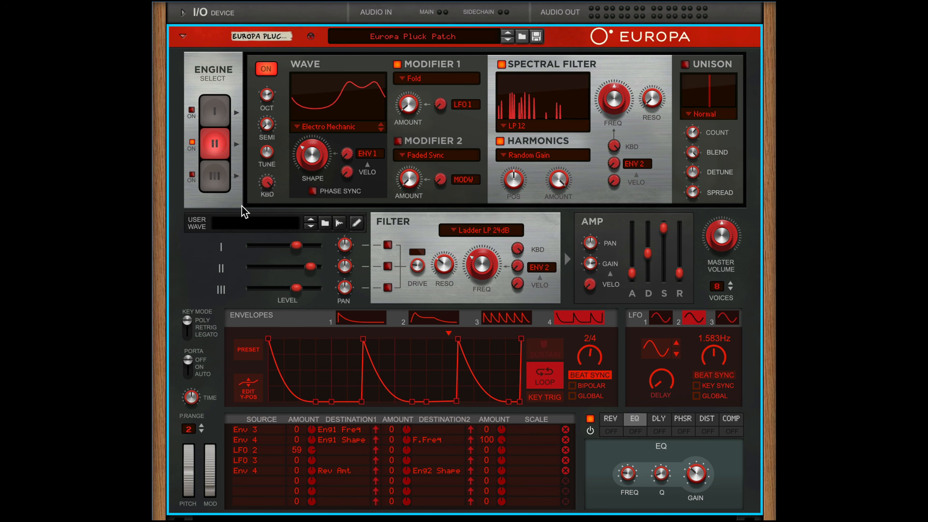
mouse_move(304, 151)
mouse_move(305, 268)
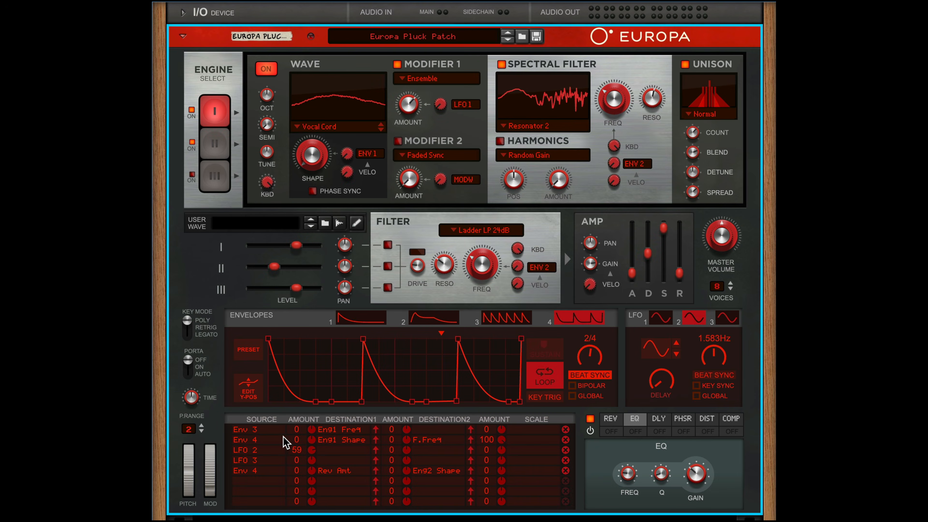
- Route engine 1 into the main filter and set Env 4's modulation to 100 on Eng1 Shape and 72 on F.Freq
drag(311, 438, 331, 409)
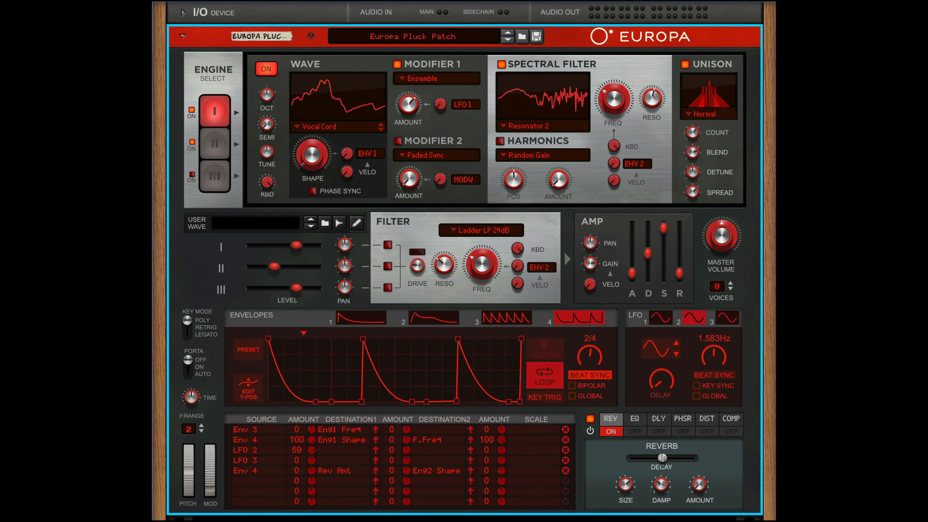
click(388, 245)
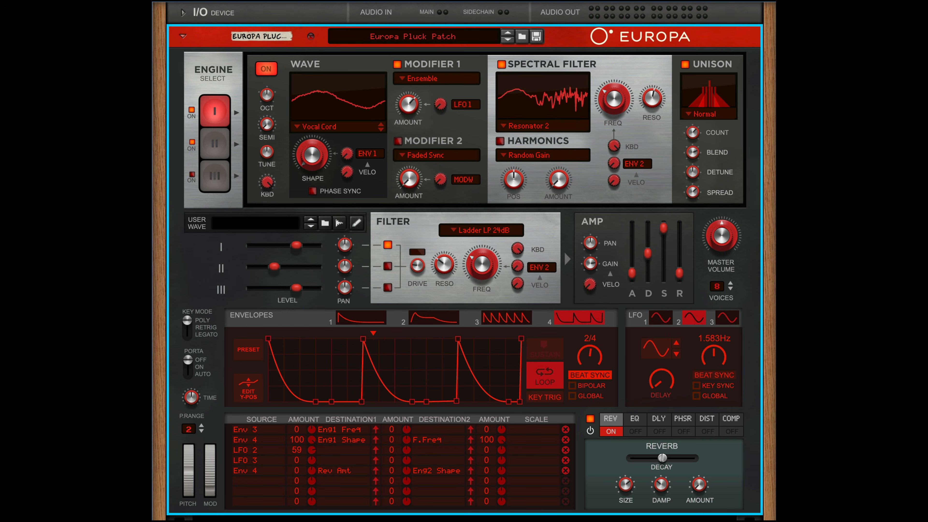
drag(406, 439, 407, 418)
- With the reverb switched on, set Env 4's Rev Amt modulation to 41 and lower engine 1's spectral filter resonance slightly
click(613, 430)
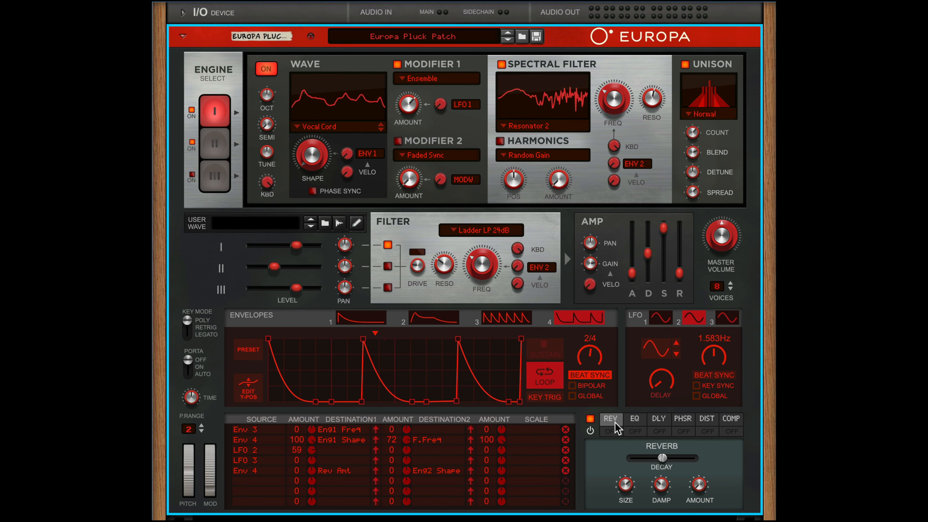
click(615, 430)
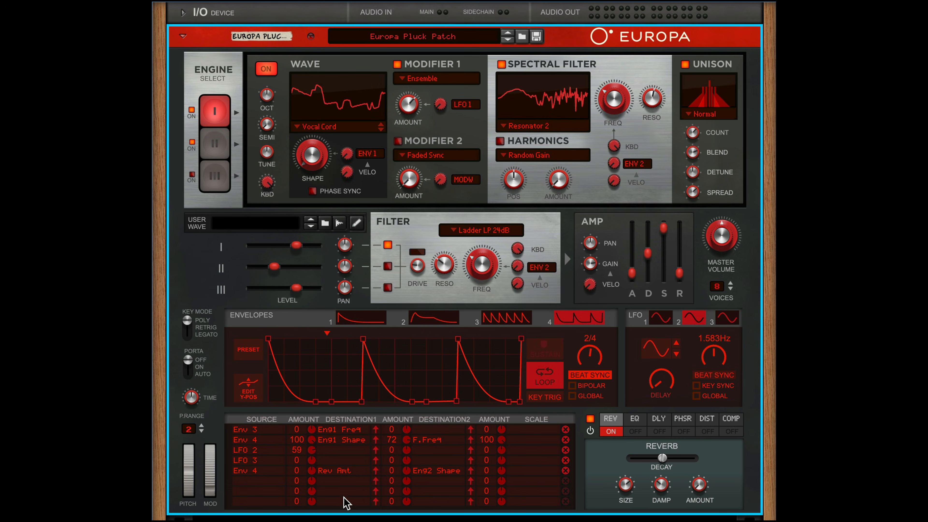
drag(313, 471, 318, 448)
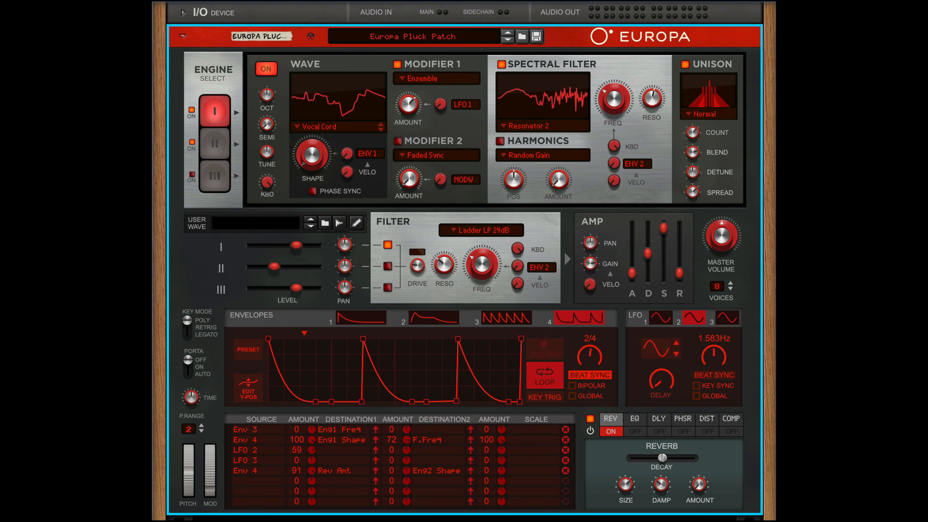
mouse_move(311, 472)
mouse_down()
mouse_move(309, 493)
mouse_move(307, 485)
mouse_up()
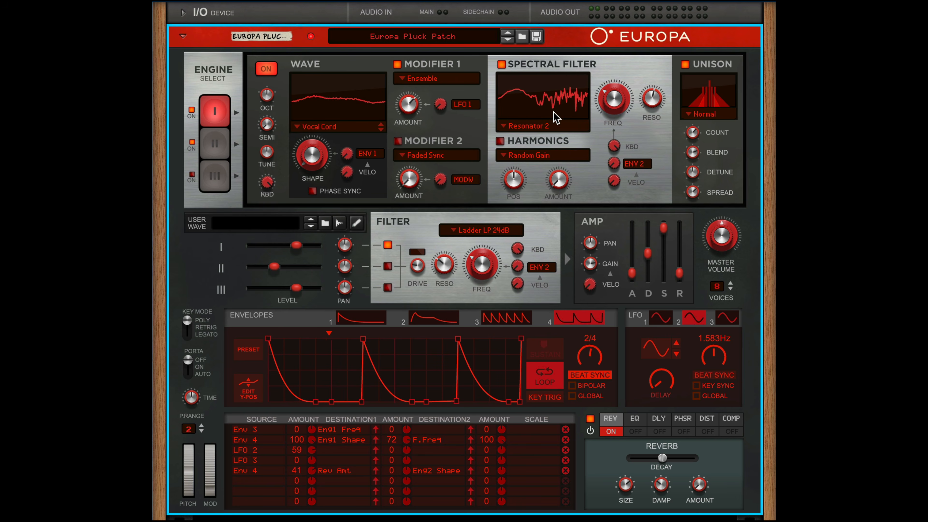
drag(656, 102, 655, 112)
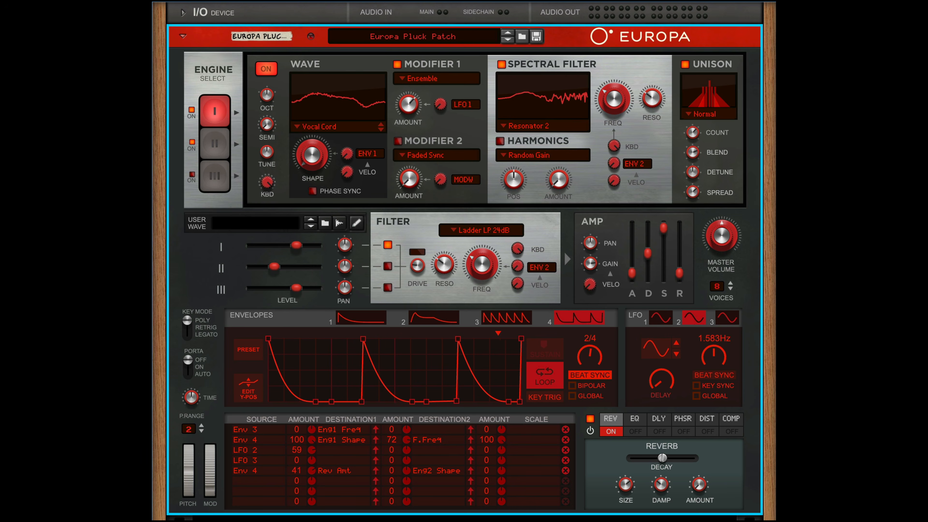
- Compare reduced and zero Env 4 modulation of Eng1 Shape, and return the amount to 100
ctrl+click(312, 443)
drag(313, 442, 313, 424)
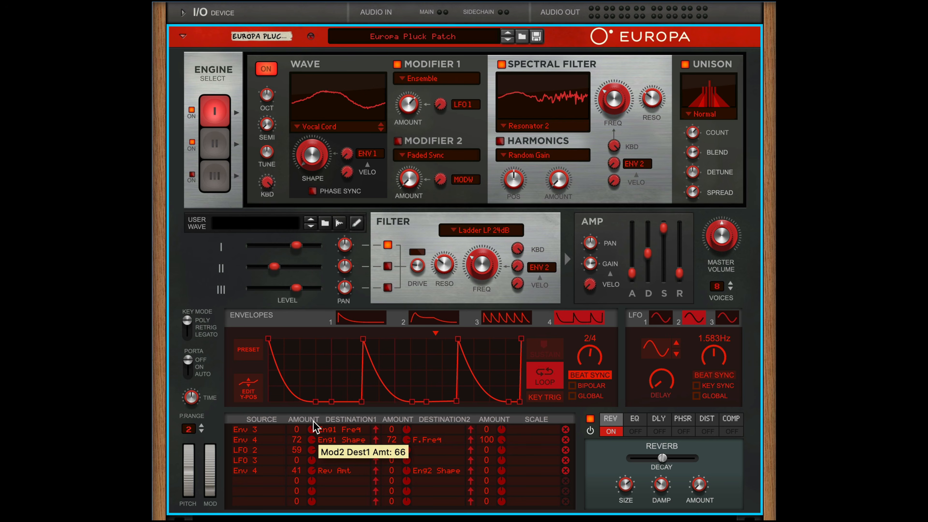
ctrl+click(313, 440)
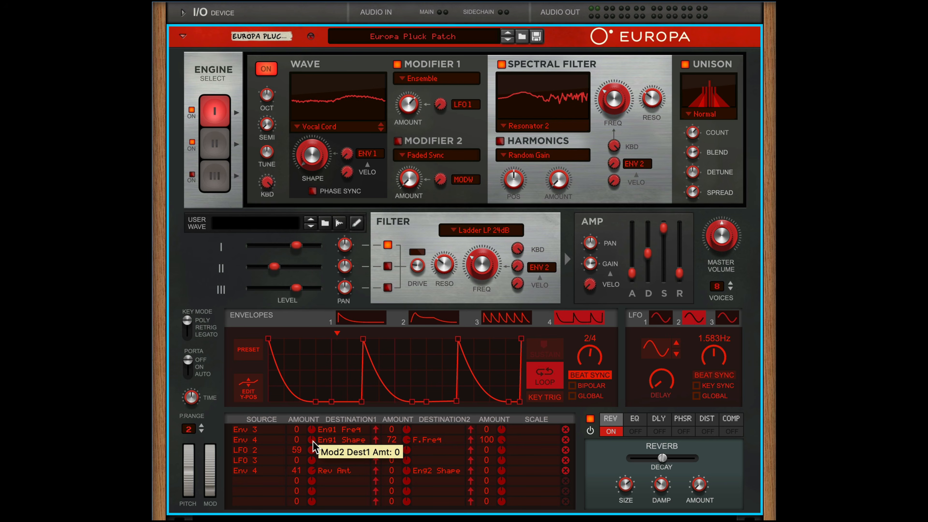
drag(312, 440, 336, 357)
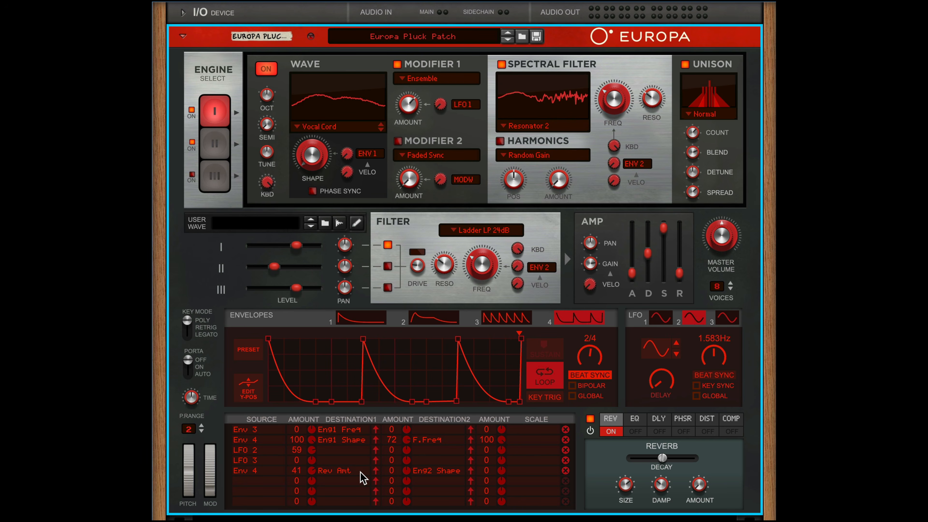
- Display envelope 3, set its Eng1 Freq modulation amount to 100, and switch on the EQ and delay effects
click(502, 319)
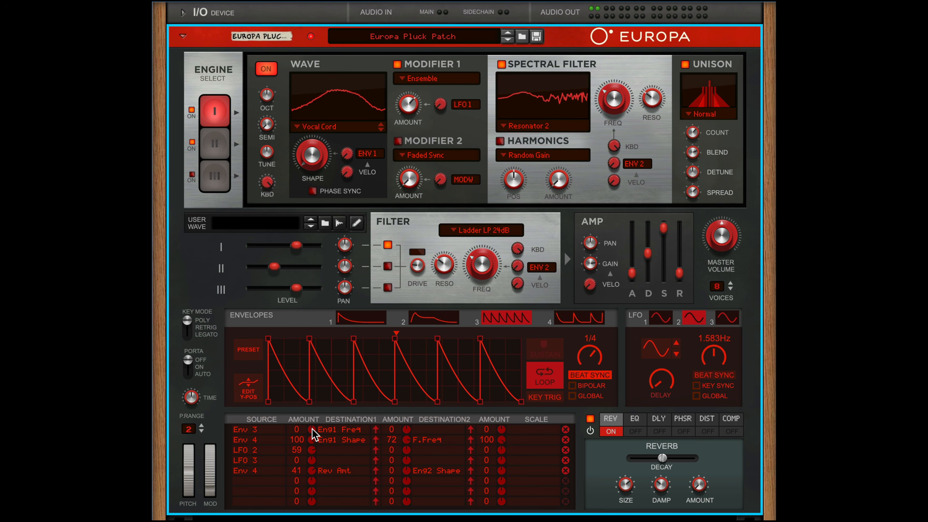
drag(313, 433, 347, 241)
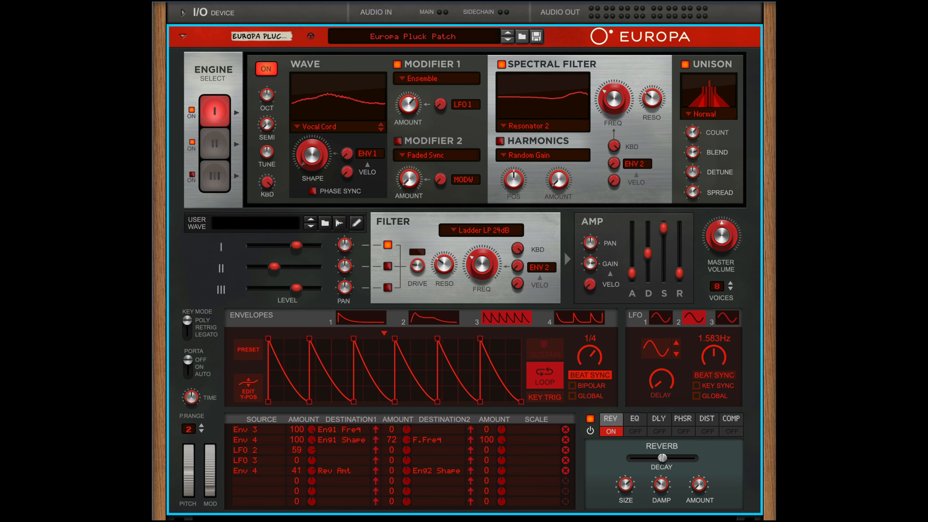
click(635, 432)
click(659, 432)
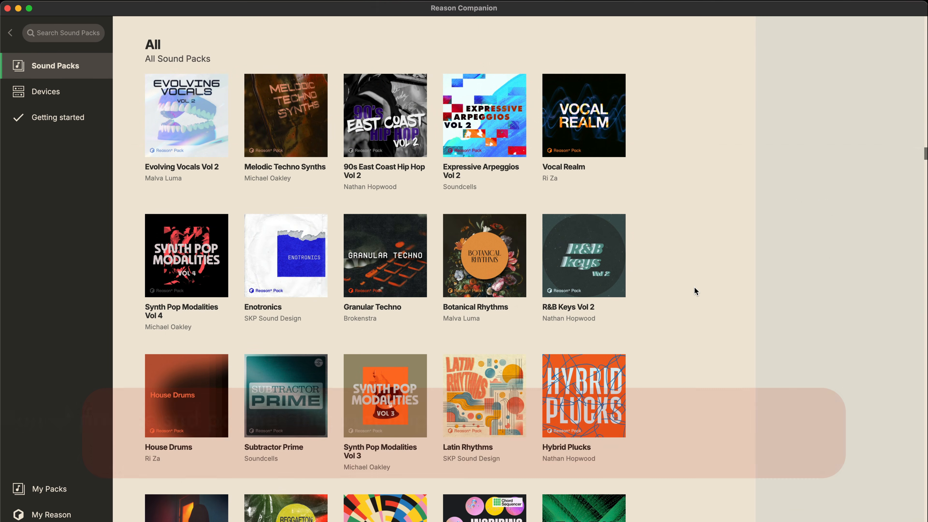
- Switch to Reason Companion and browse the list of all sound packs
scroll(693, 287, down, 9)
scroll(695, 291, down, 6)
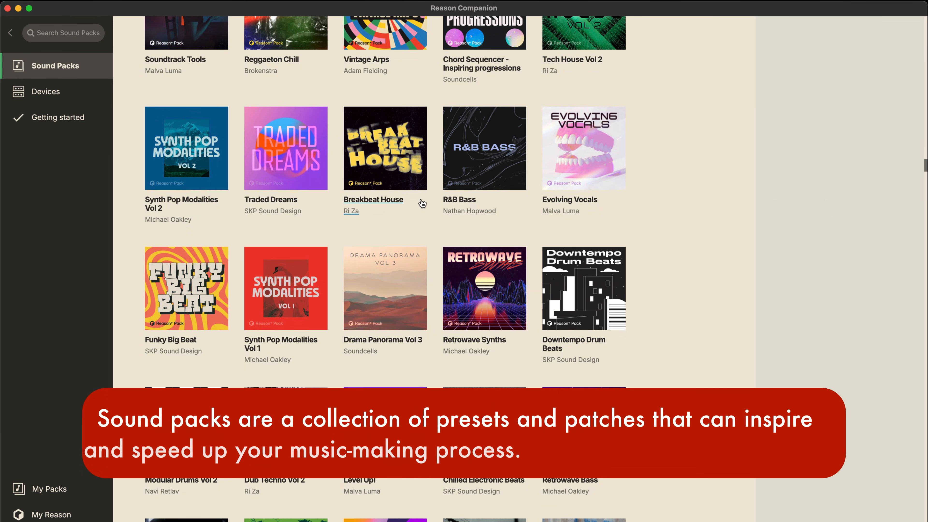
click(396, 200)
scroll(259, 422, down, 9)
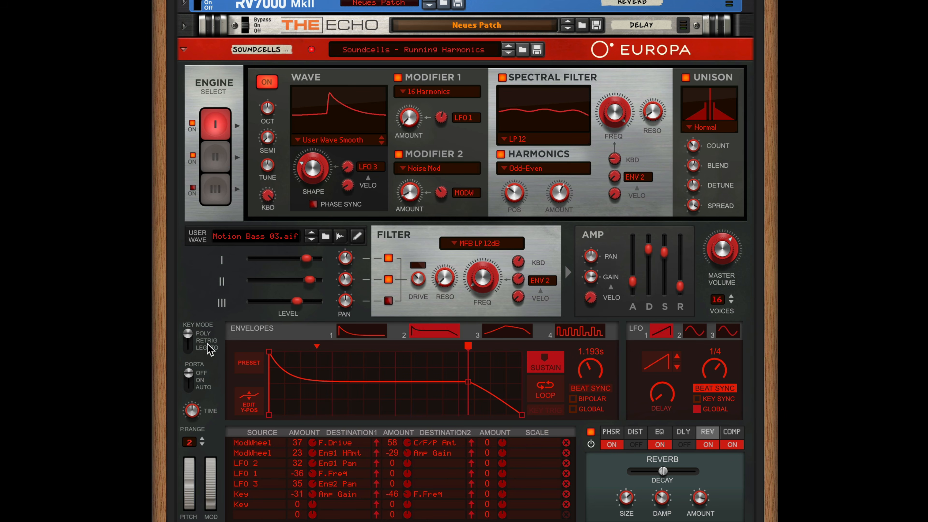
- Review the Spider Audio, MIDI Out, Channel EQ, Audiomatic and Channel Dynamics devices below the Running Harmonics Europa
scroll(242, 429, down, 12)
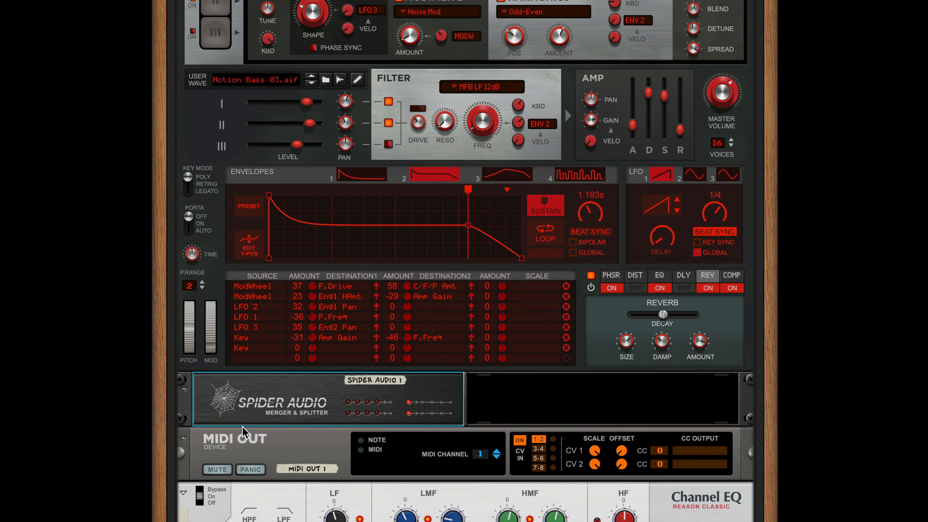
scroll(242, 434, down, 4)
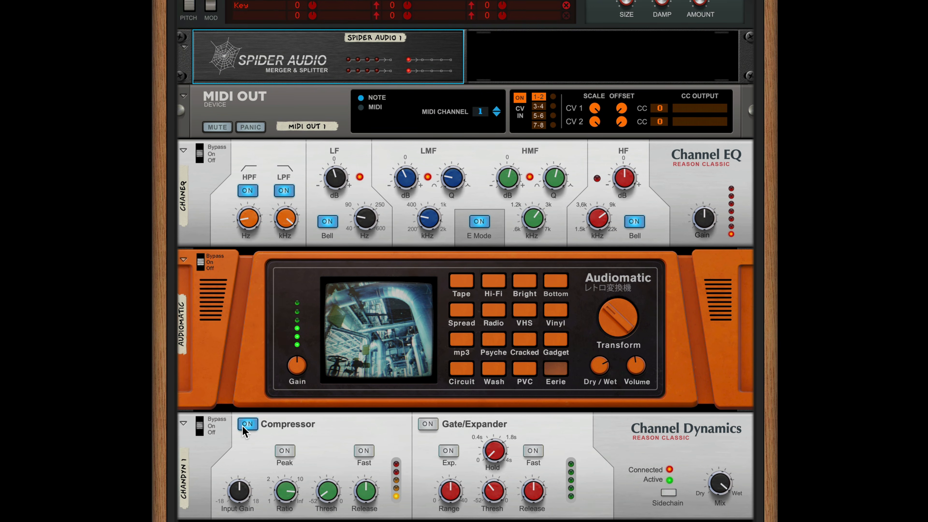
scroll(242, 433, up, 1)
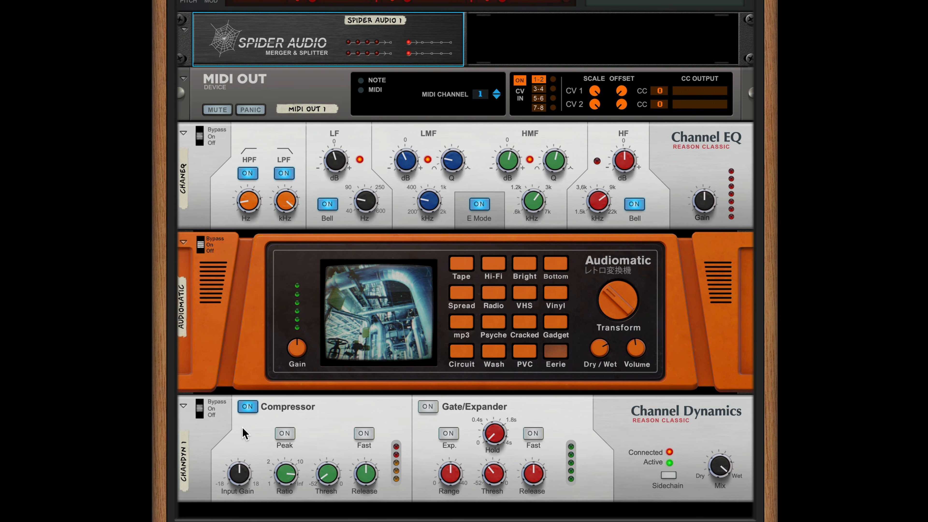
scroll(244, 433, up, 5)
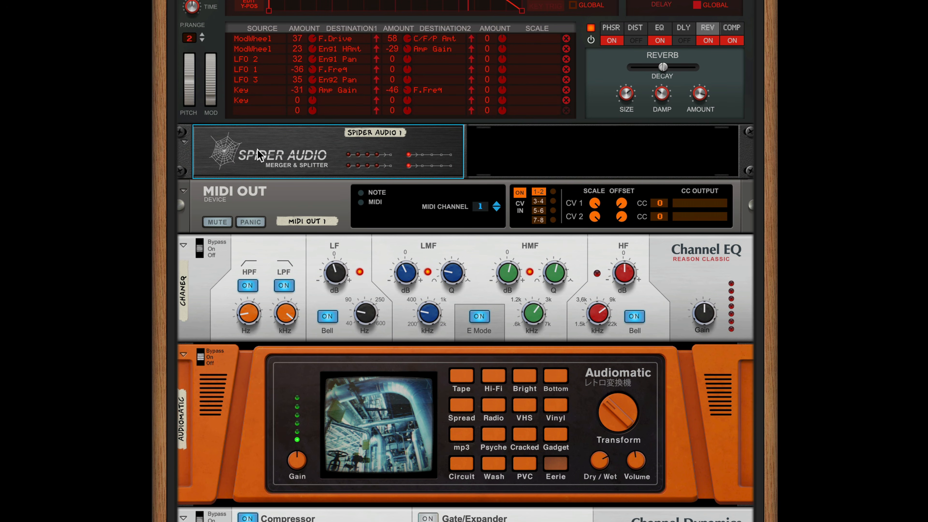
- Select Spider Audio, inspect its audio cabling from Europa to Channel EQ on the rack's rear, and return to the front
click(258, 152)
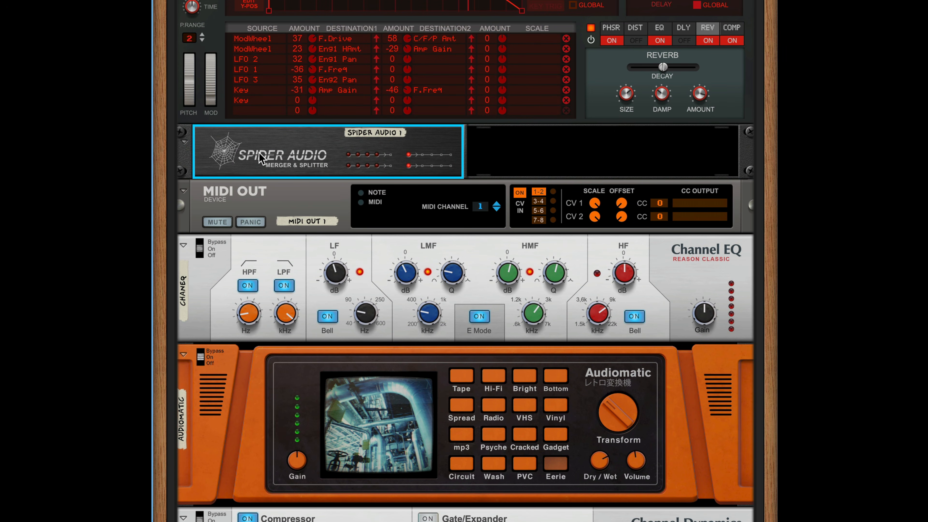
key(Tab)
scroll(267, 175, up, 5)
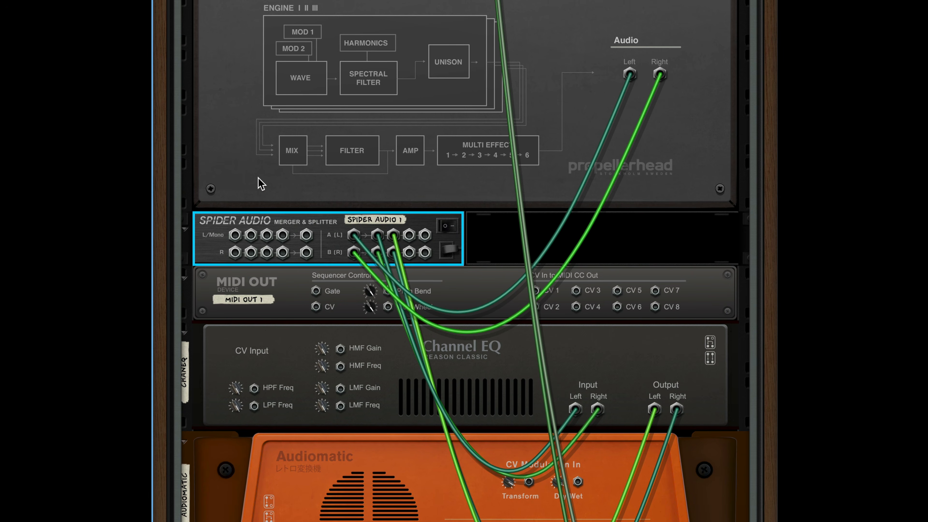
key(Tab)
- Go back to the Running Harmonics Europa and compare engine 2's settings with engine 1's
scroll(260, 184, up, 8)
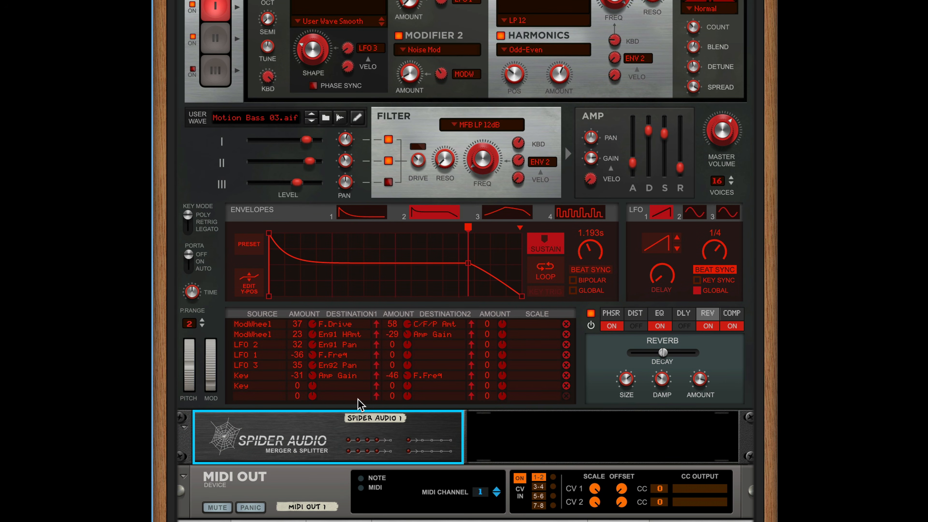
scroll(355, 413, down, 4)
scroll(353, 420, down, 12)
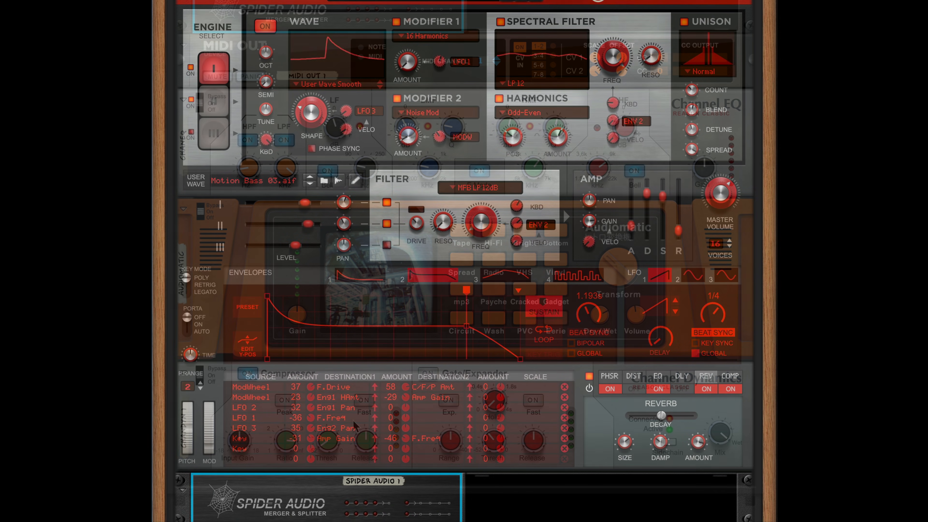
scroll(291, 398, up, 2)
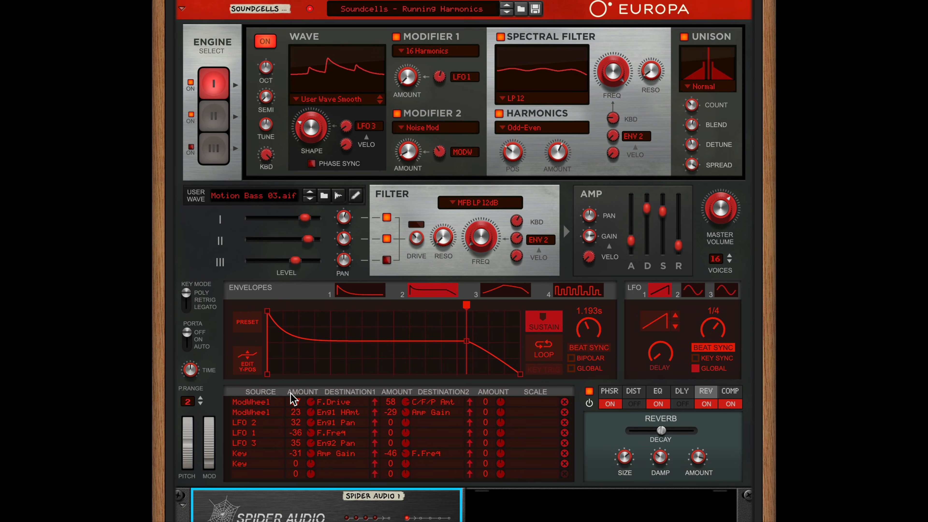
scroll(293, 401, up, 1)
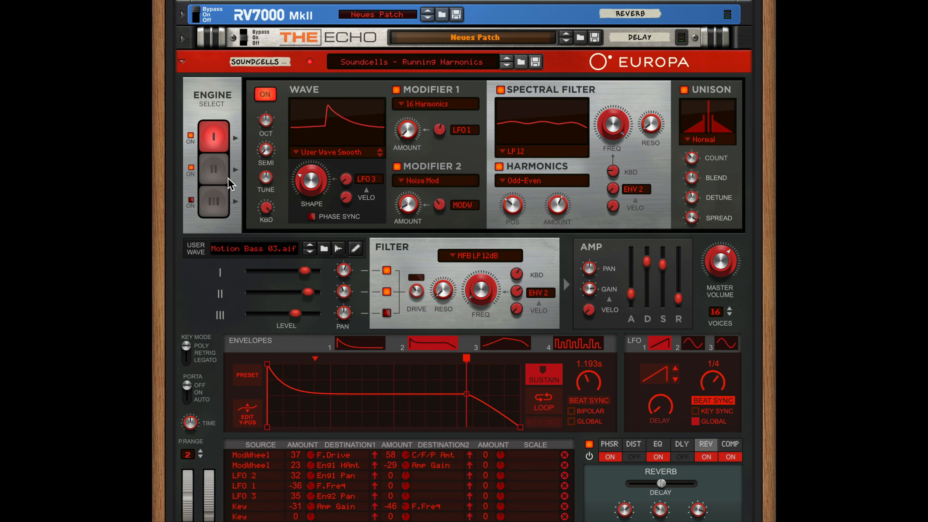
click(219, 169)
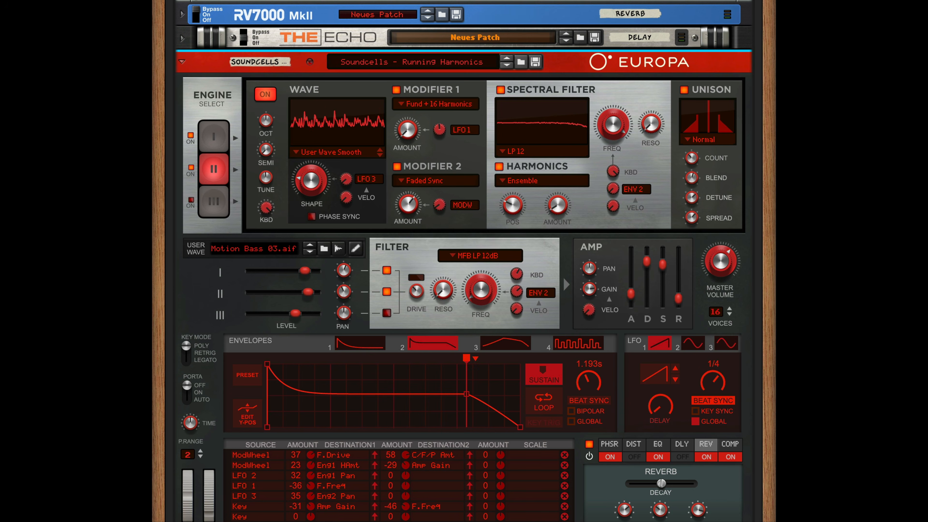
click(214, 136)
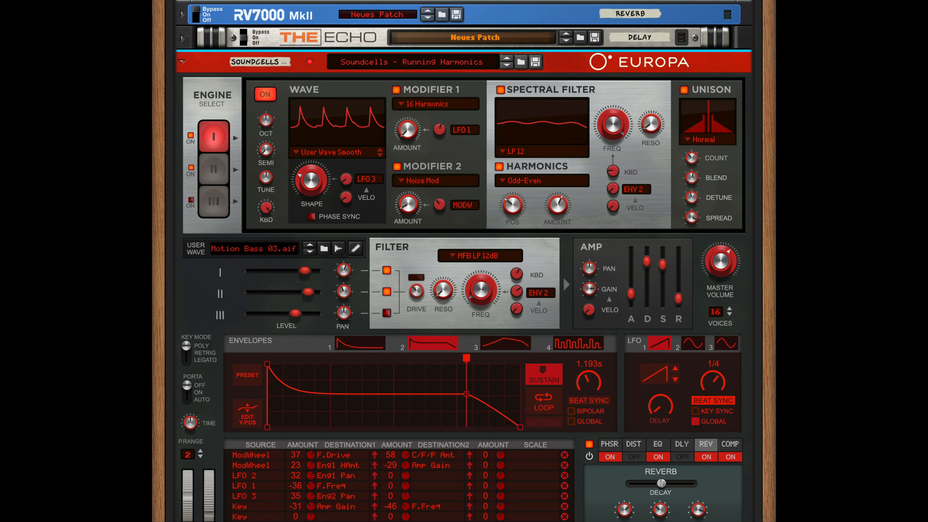